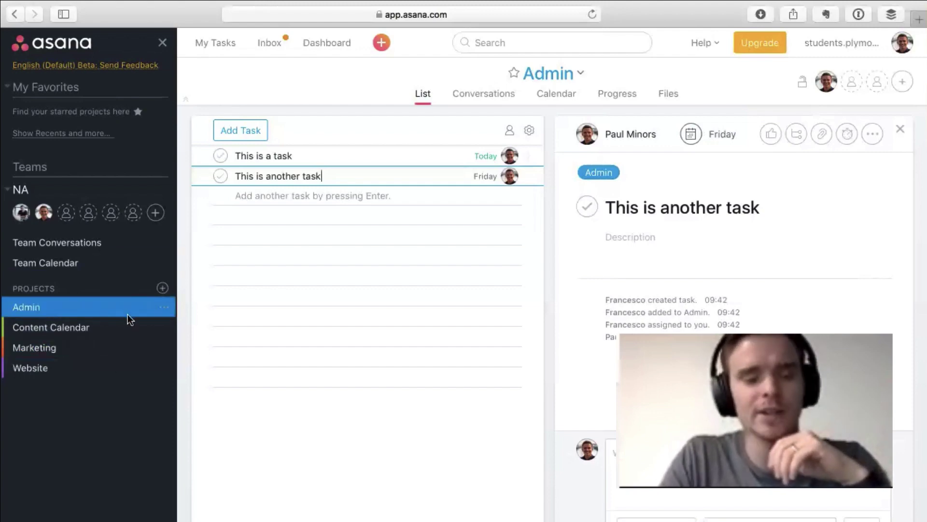
# Look through the Content Calendar, Marketing, Website and Admin projects one after another
pyautogui.click(206, 293)
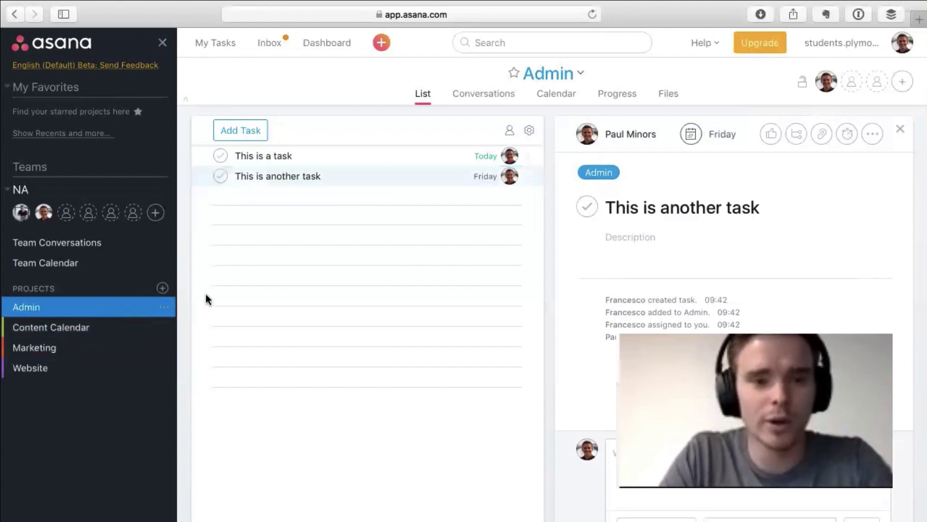
pyautogui.click(106, 327)
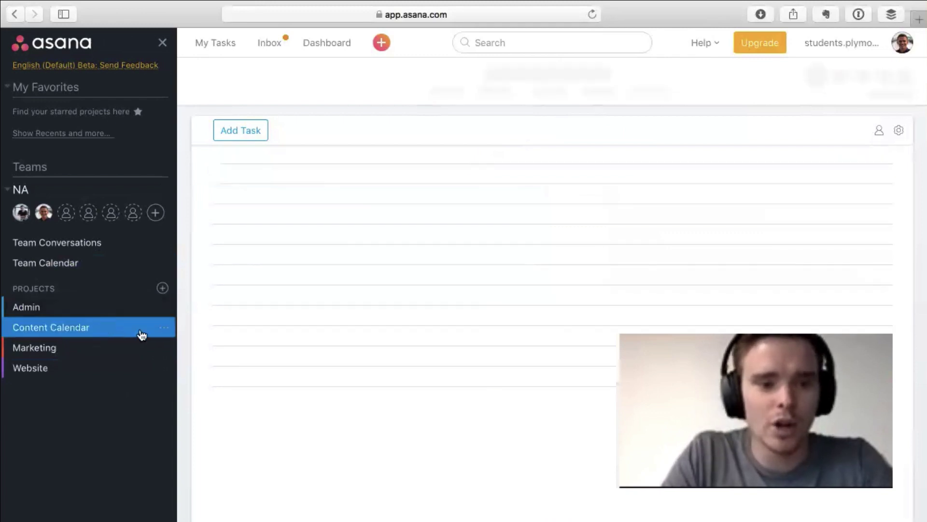
pyautogui.click(110, 350)
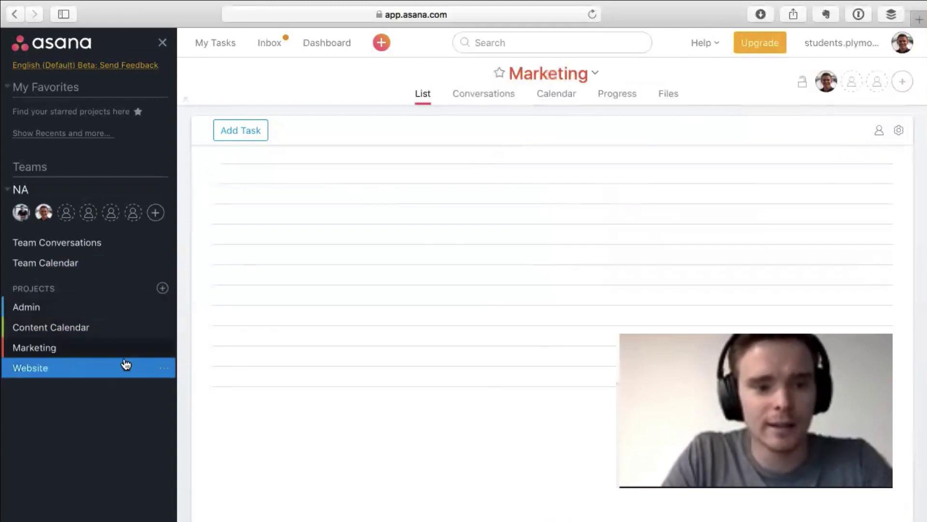
pyautogui.click(79, 365)
pyautogui.click(90, 301)
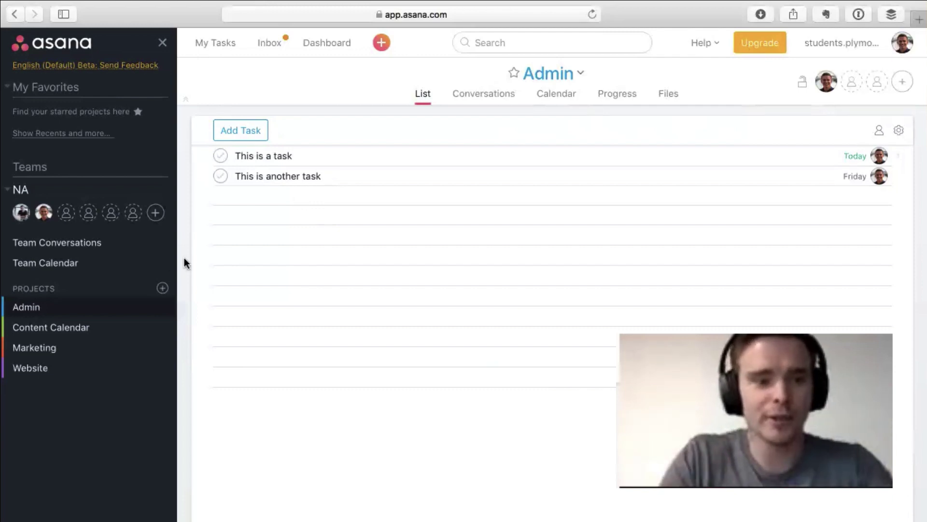
# Add a task named "Launch new consulting program" to the Marketing project, correcting the misspelled word
pyautogui.click(71, 344)
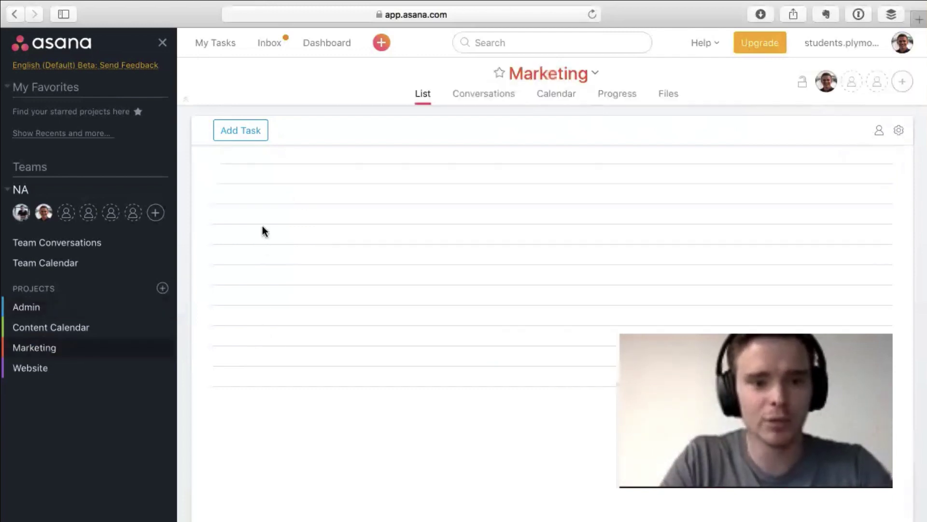
pyautogui.click(252, 159)
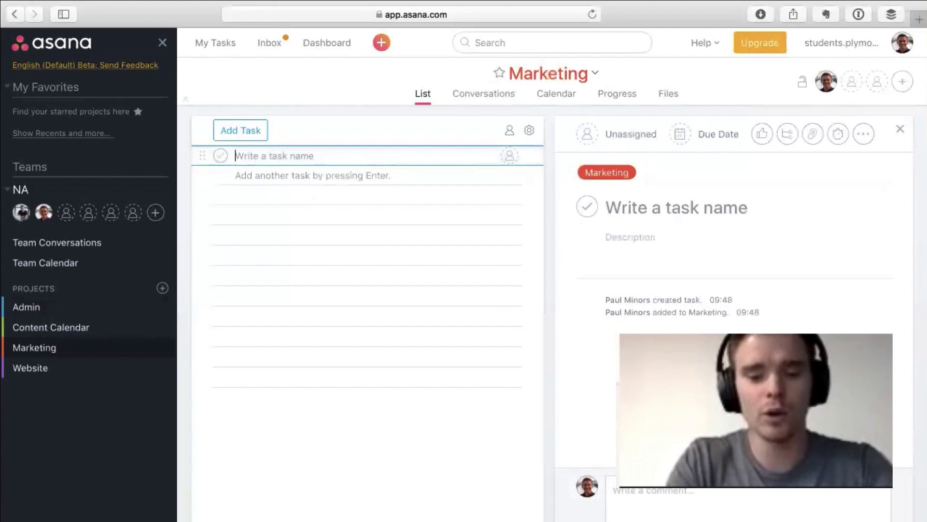
pyautogui.write('Launch new ')
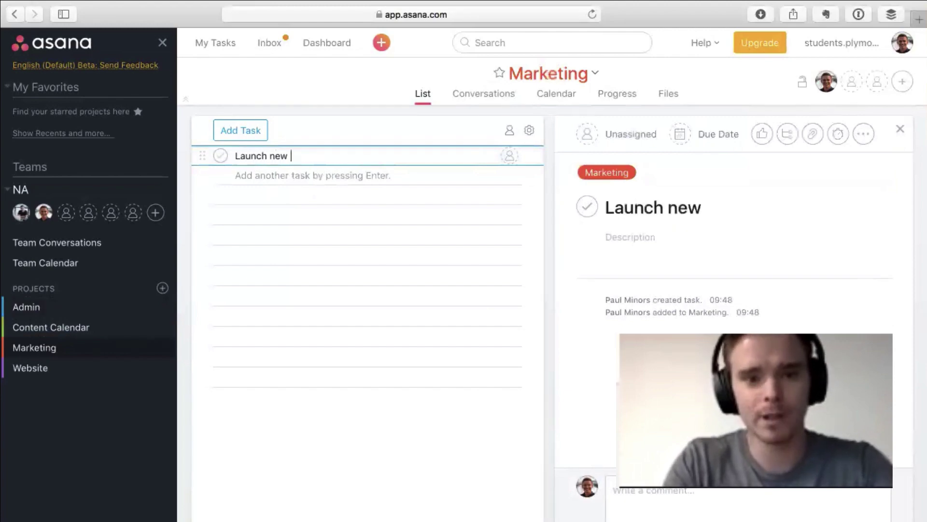
pyautogui.write('cosnulting')
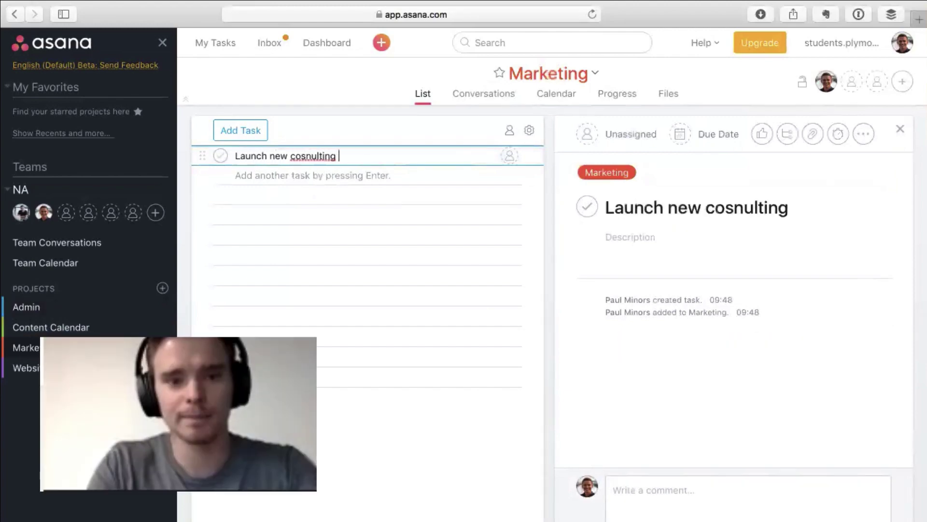
pyautogui.write(' program')
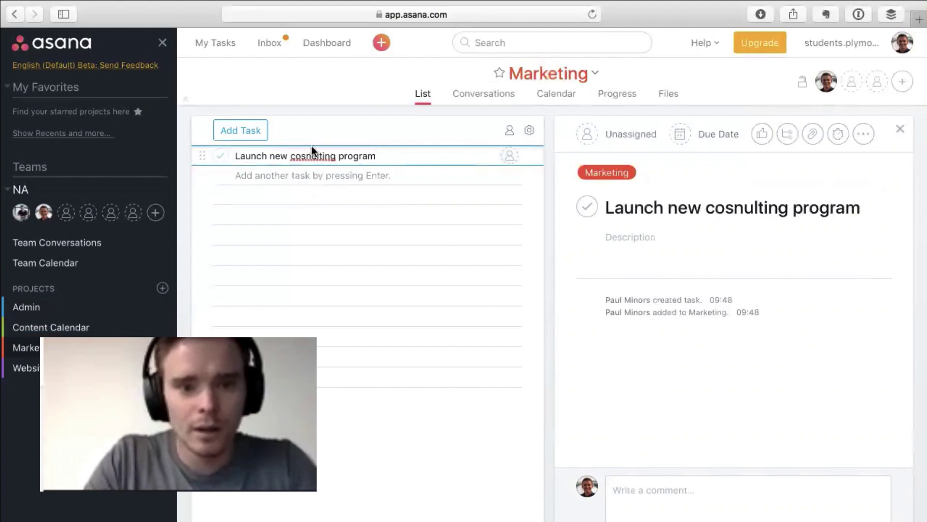
pyautogui.rightClick(315, 155)
pyautogui.click(352, 156)
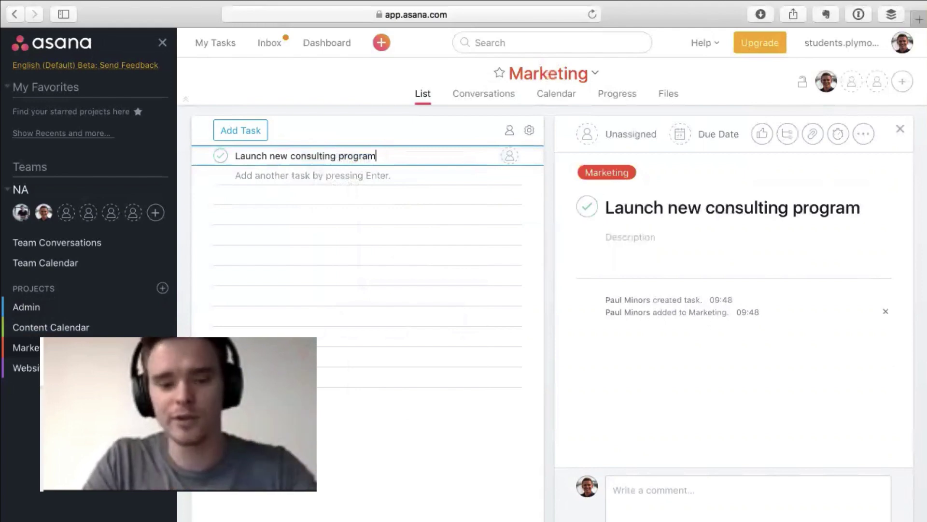
# Add a subtask named "List all the items" to the "Launch new consulting program" task
pyautogui.hotkey('tab', 's')
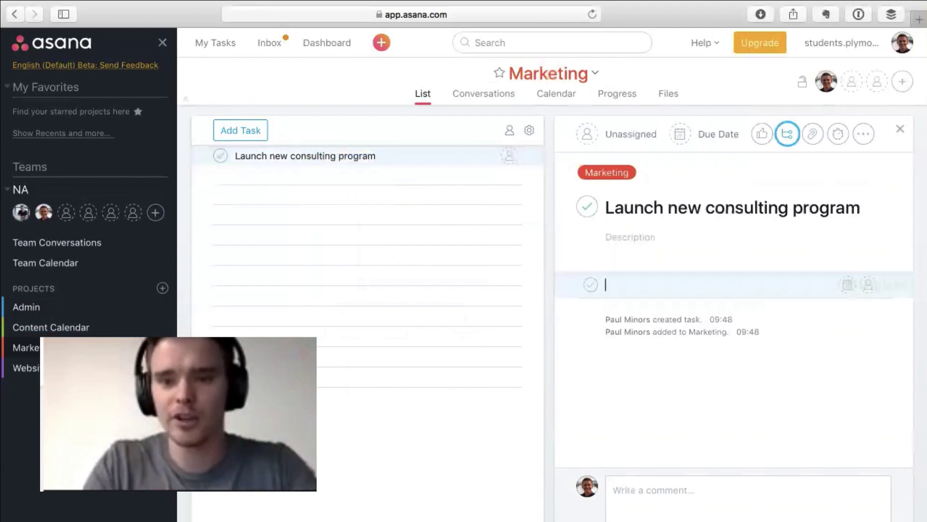
pyautogui.write('List')
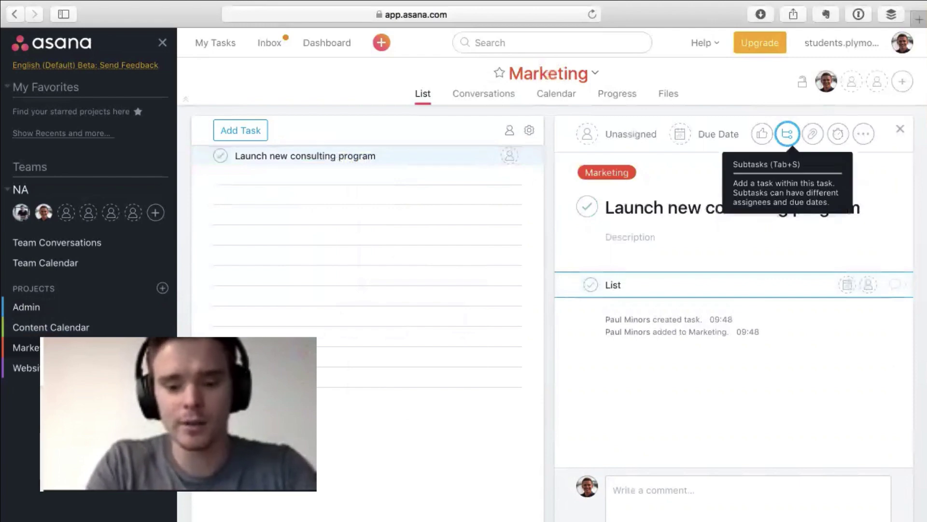
pyautogui.write(' all the itmems')
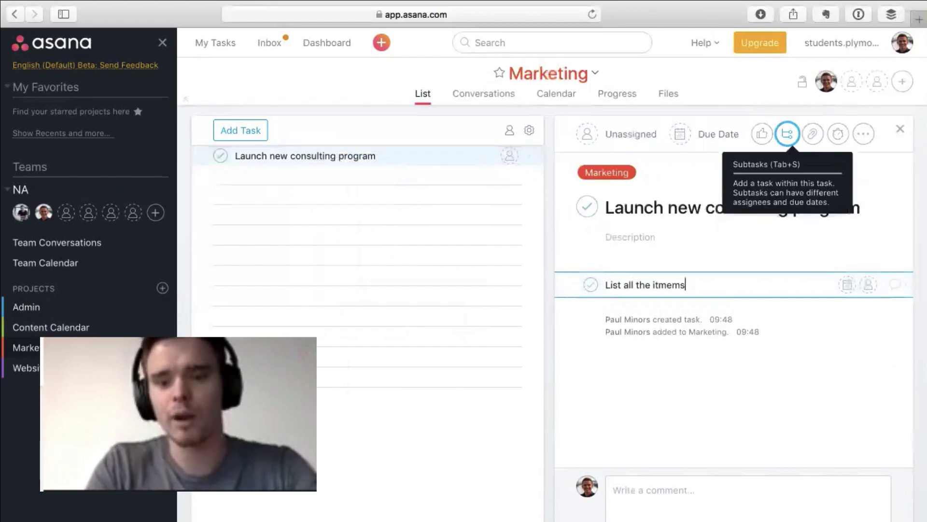
pyautogui.press('BackSpace')
pyautogui.press('BackSpace')
pyautogui.press('BackSpace')
pyautogui.press('BackSpace')
pyautogui.press('BackSpace')
pyautogui.write('tems')
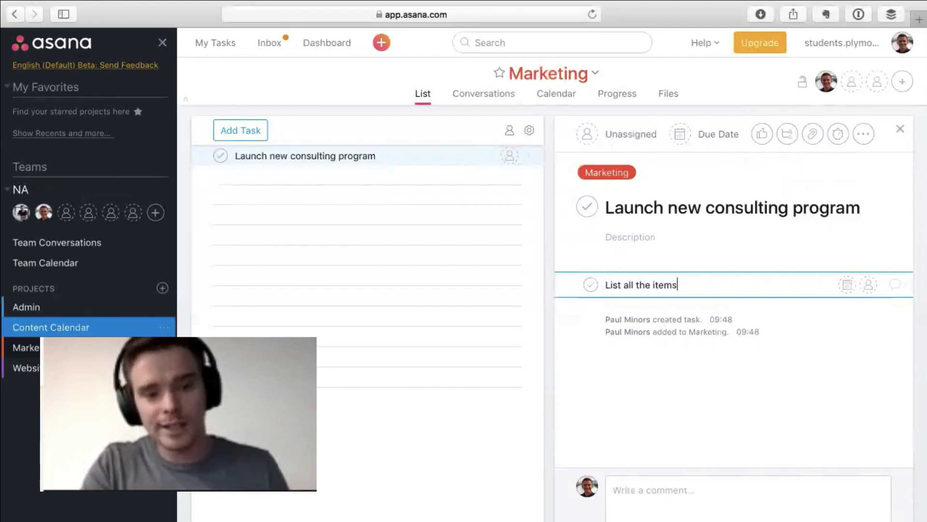
pyautogui.click(62, 309)
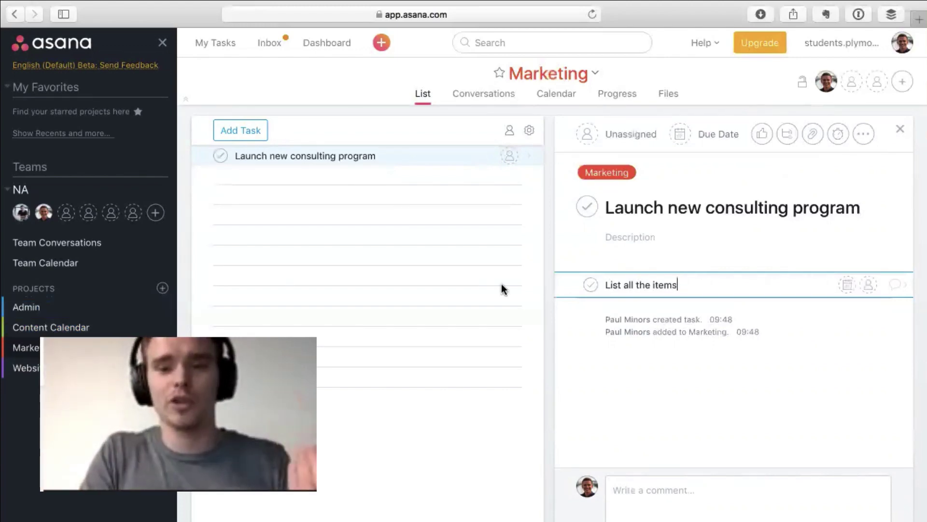
pyautogui.click(864, 134)
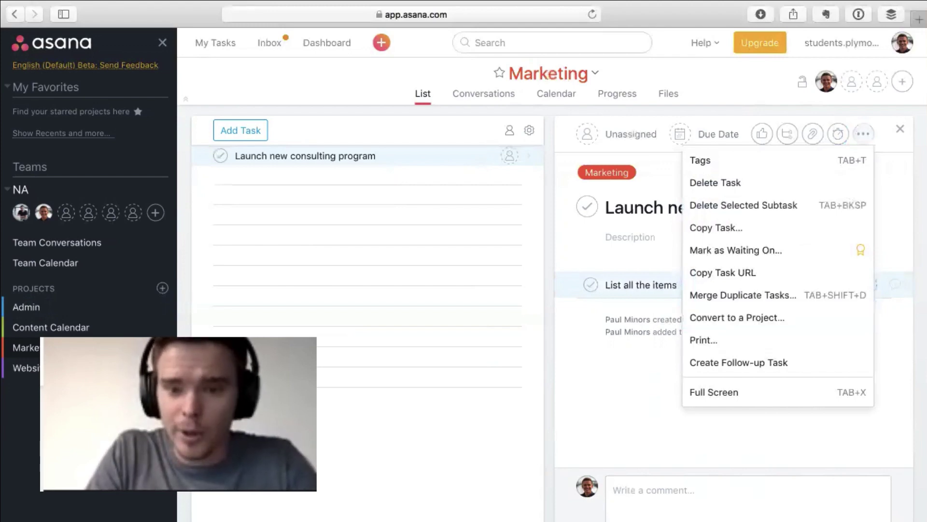
pyautogui.press('Escape')
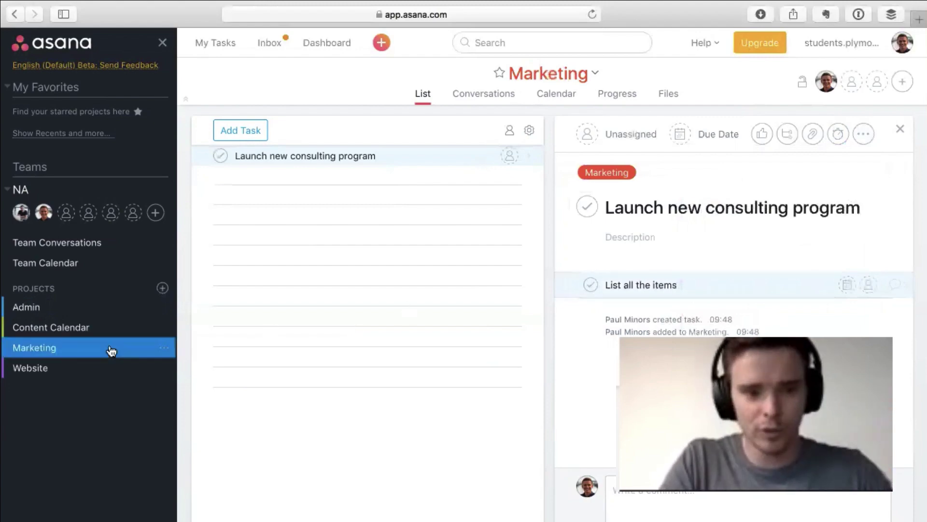
pyautogui.click(162, 349)
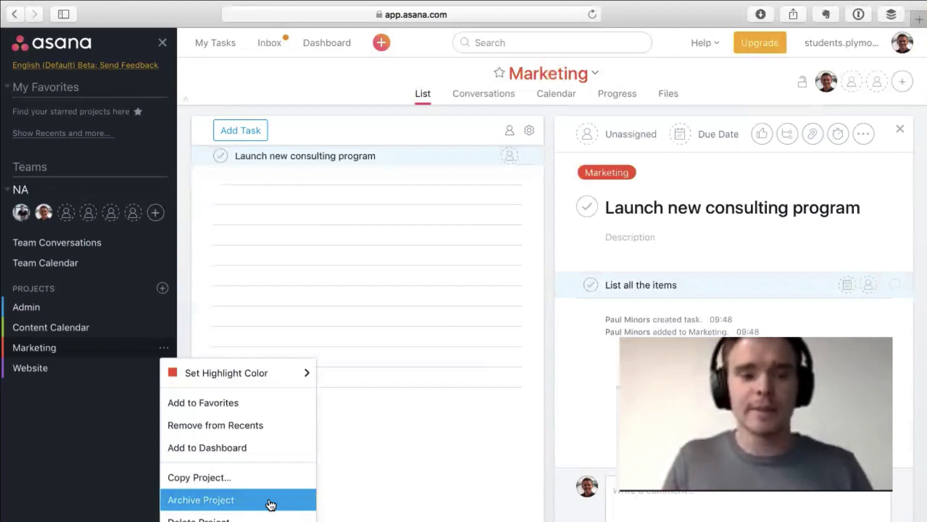
pyautogui.click(395, 421)
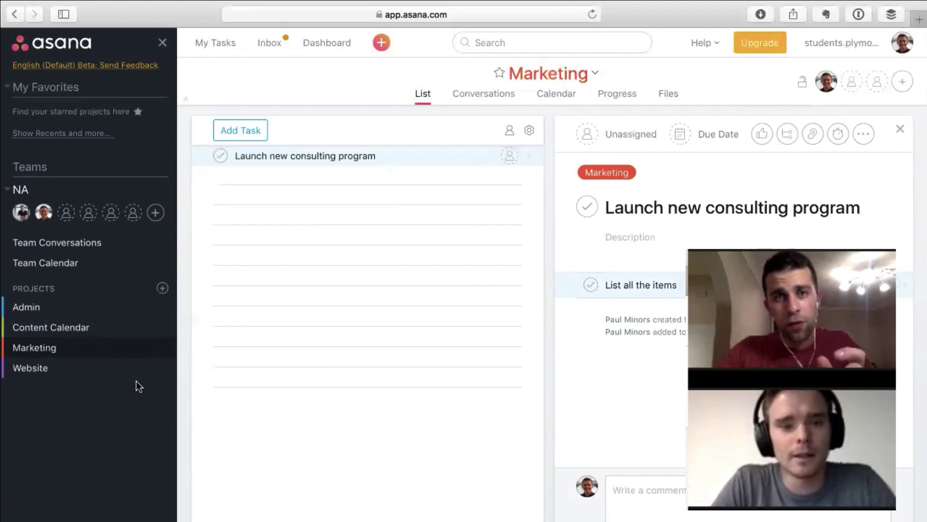
# Add a task named "The is another task" below "This is another task" in the Admin project
pyautogui.click(75, 309)
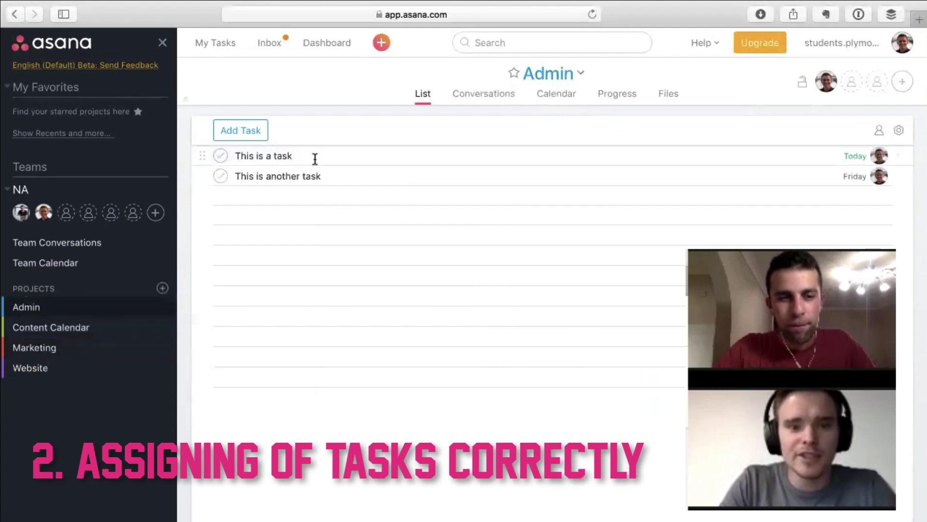
pyautogui.click(313, 157)
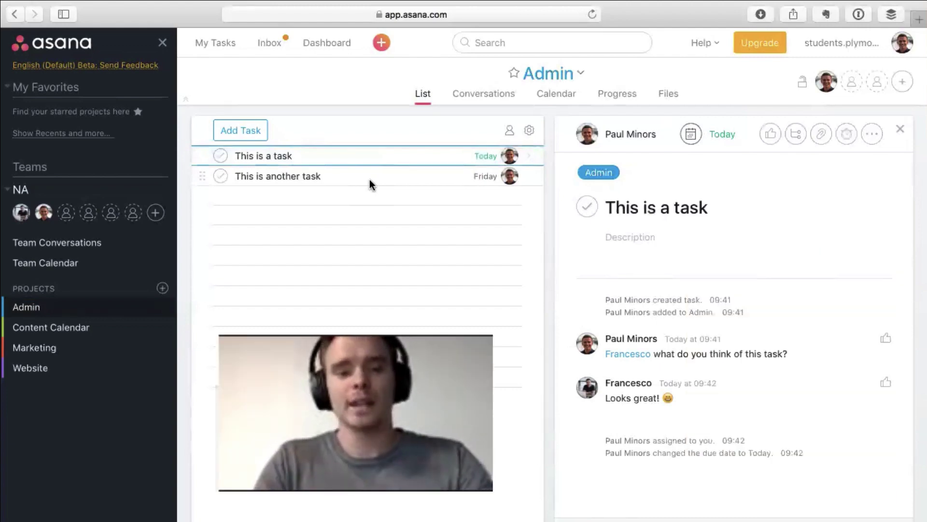
pyautogui.click(370, 180)
pyautogui.press('Return')
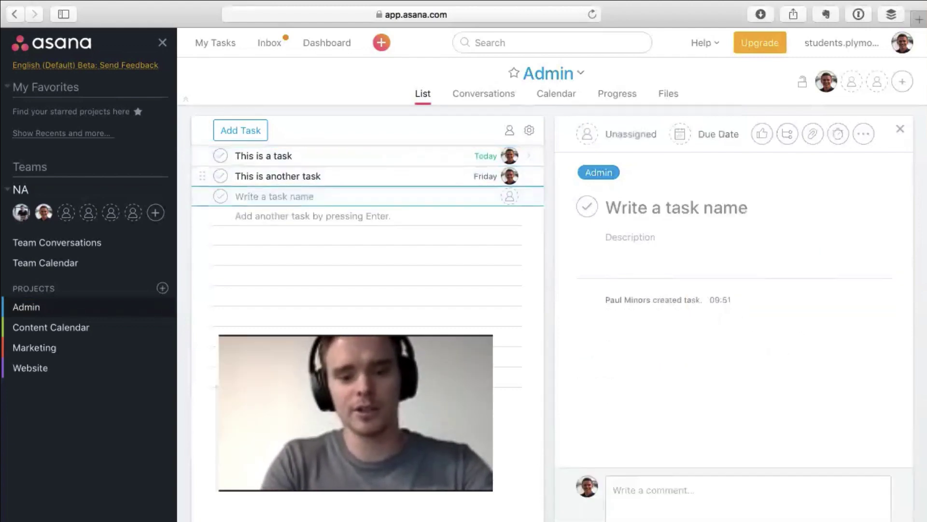
pyautogui.write('The is a')
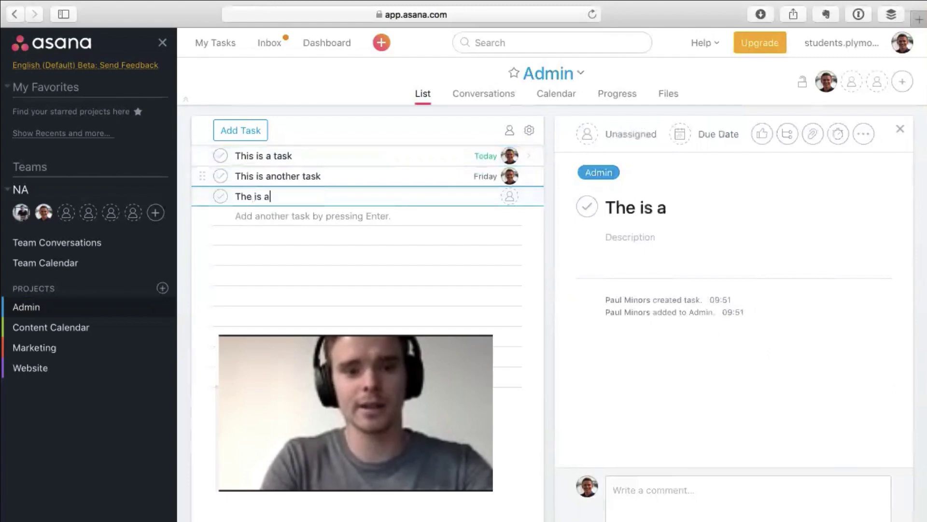
pyautogui.write('nother task')
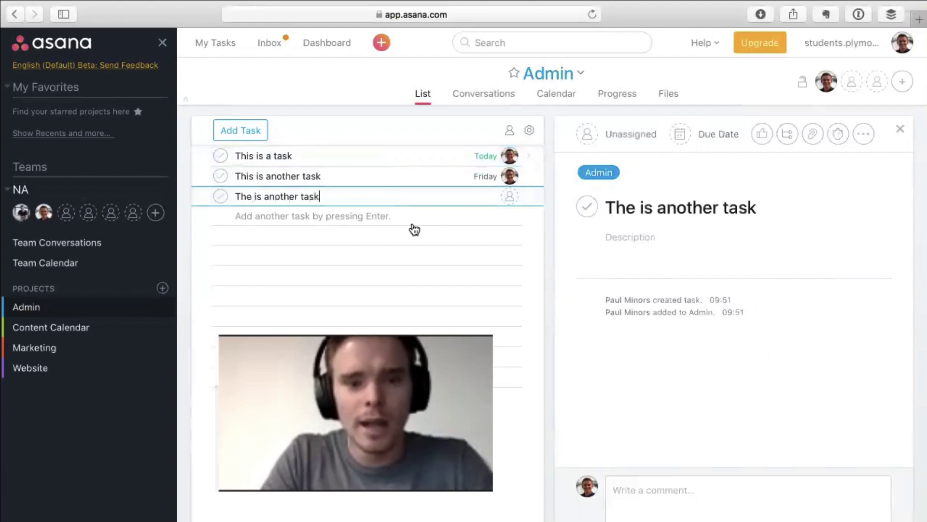
# Add two more tasks, each named "Task", at the end of the Admin list
pyautogui.press('Return')
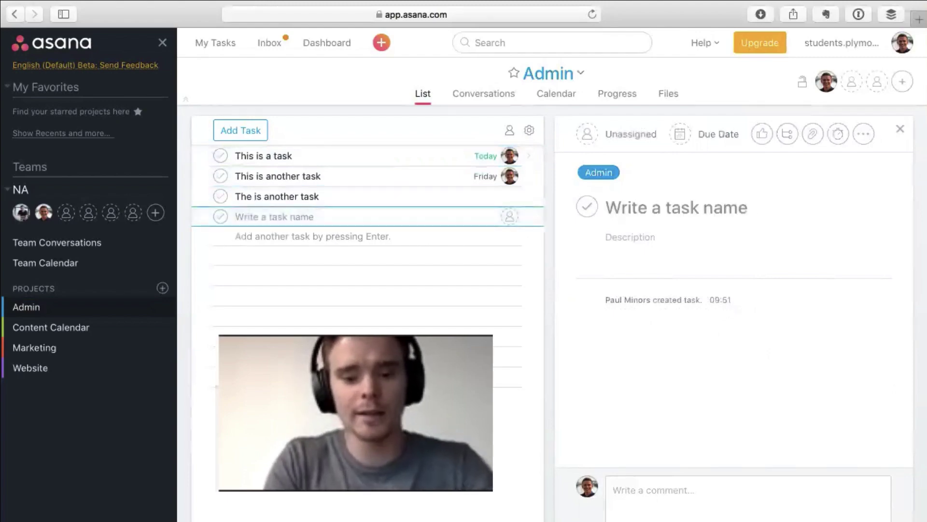
pyautogui.write('Task')
pyautogui.press('Return')
pyautogui.write('asTk')
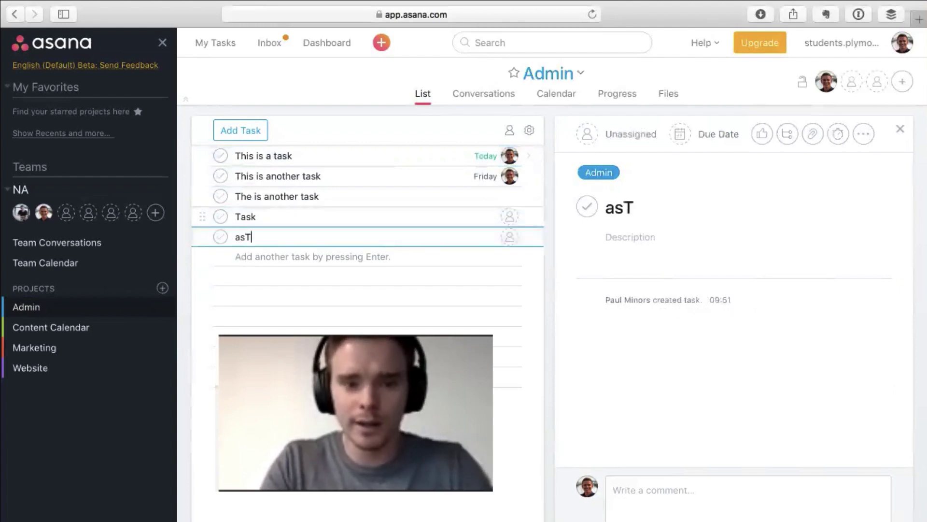
pyautogui.press('BackSpace')
pyautogui.press('BackSpace')
pyautogui.press('BackSpace')
pyautogui.press('BackSpace')
pyautogui.write('Task')
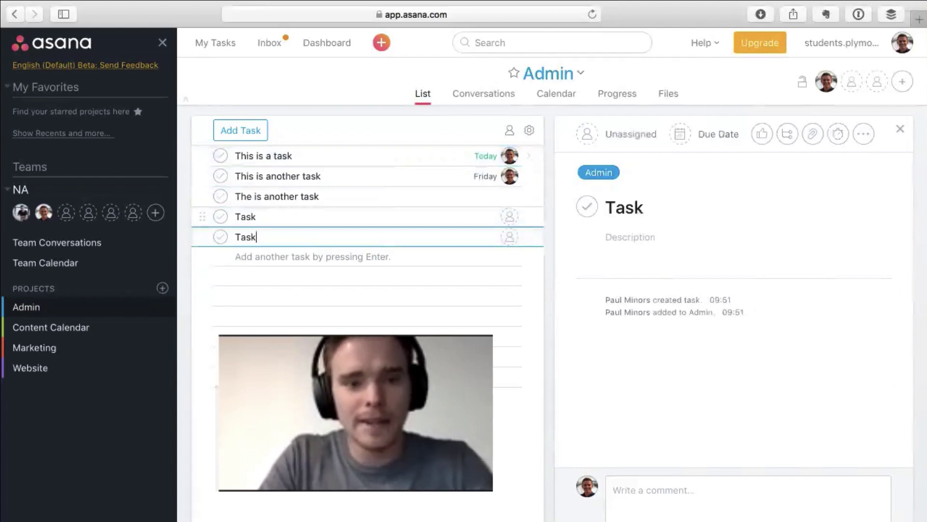
# Step down and back up through the newly added Admin tasks to view their details
pyautogui.click(404, 193)
pyautogui.press('Down')
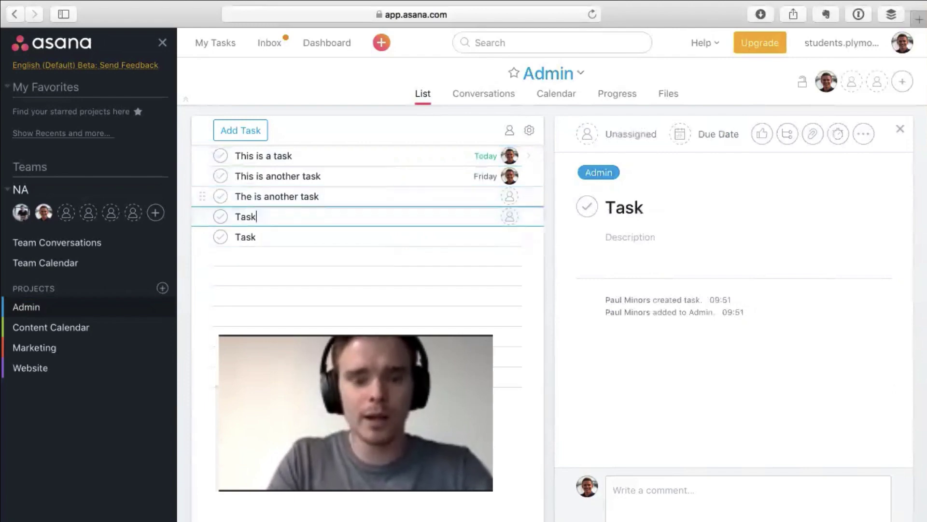
pyautogui.press('Down')
pyautogui.press('Up')
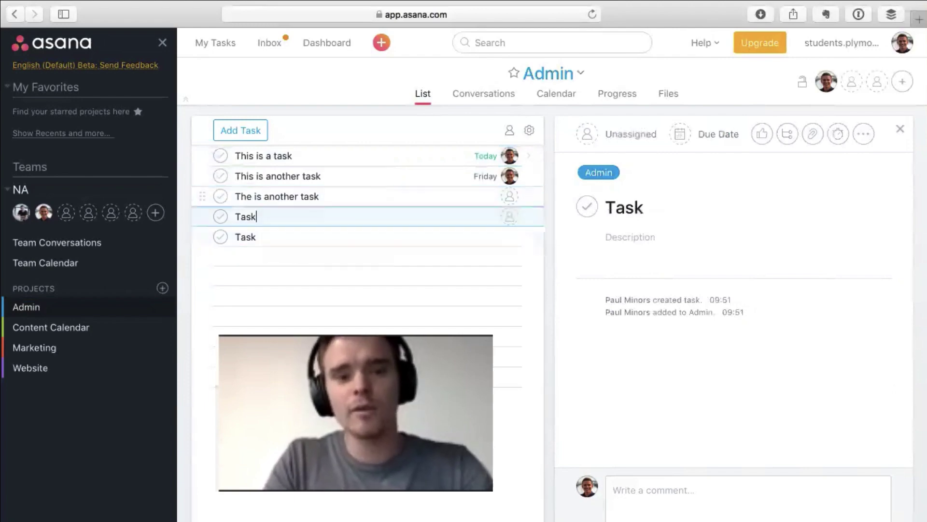
pyautogui.press('Up')
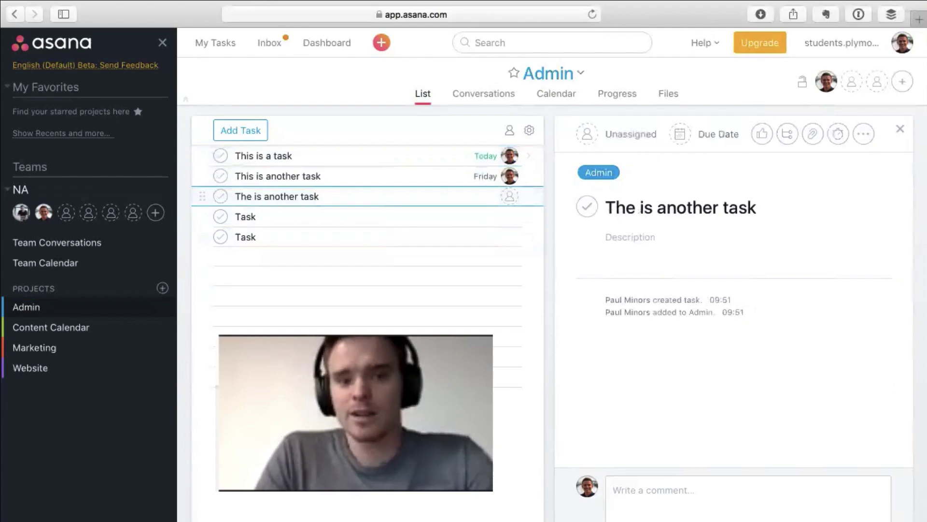
# Set the due date of "This is a task" to Wednesday, 13 September 2017
pyautogui.click(377, 153)
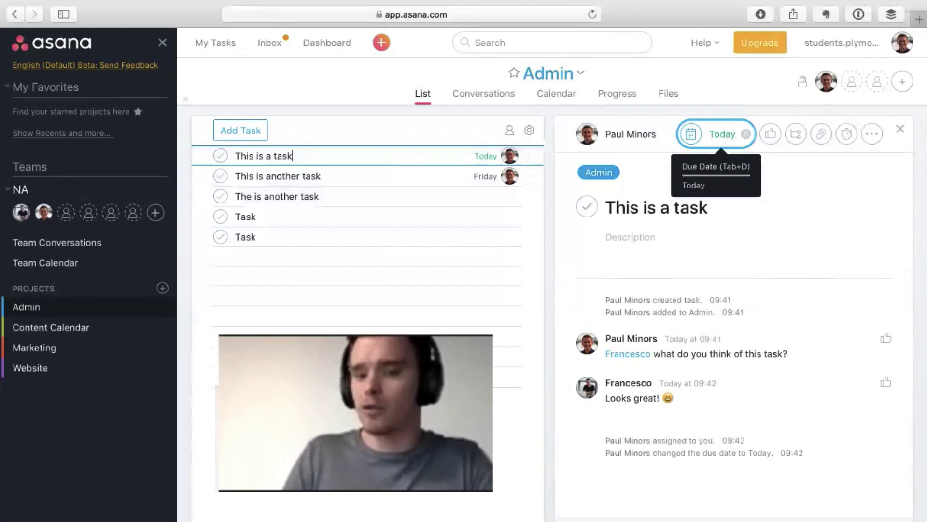
pyautogui.hotkey('Tab', 'd')
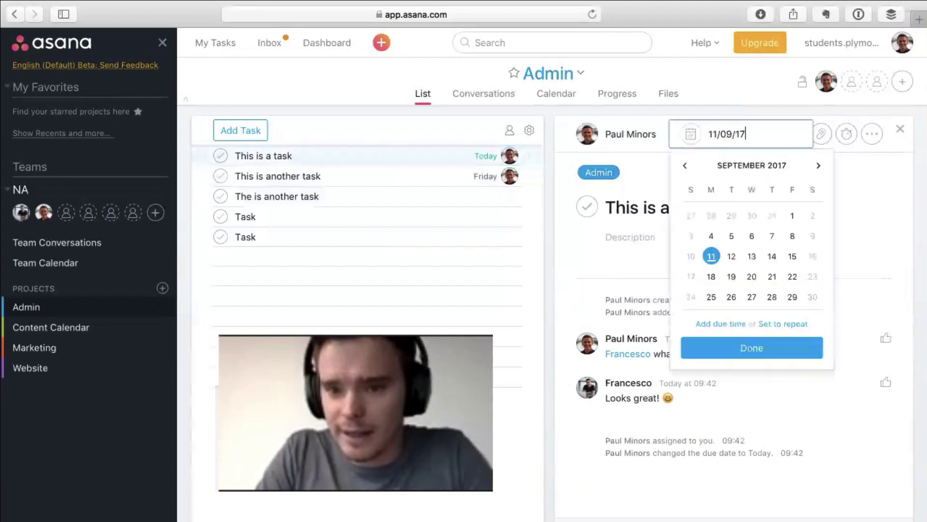
pyautogui.click(752, 256)
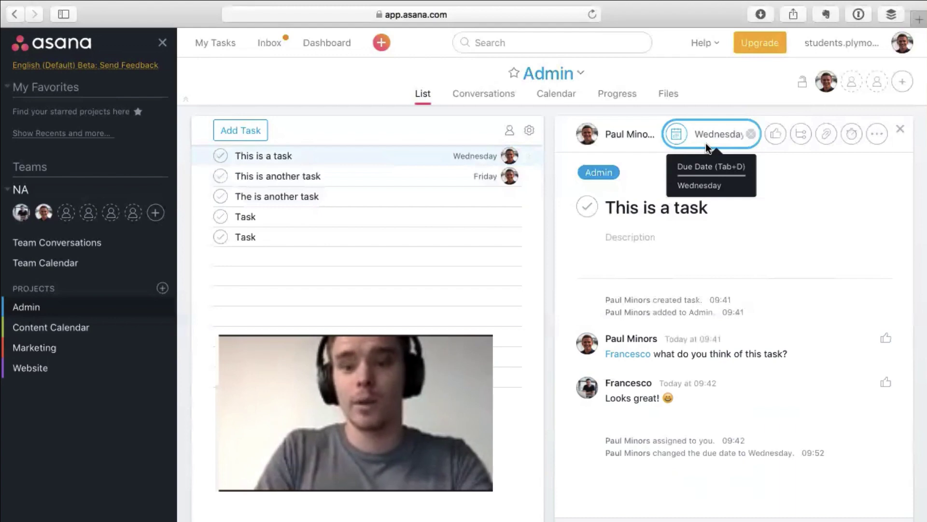
# Assign a copy of the task "This is a task" to the teammate whose name starts with "fr"
pyautogui.click(630, 134)
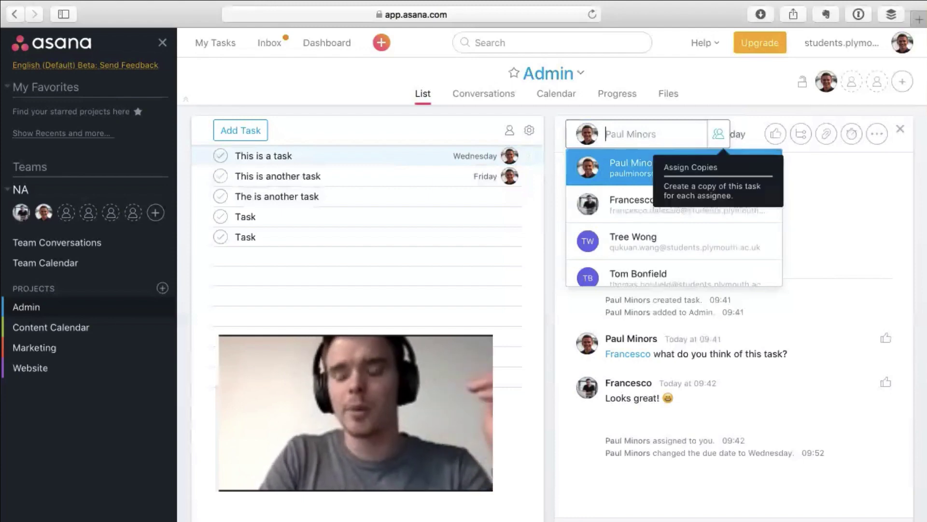
pyautogui.click(719, 135)
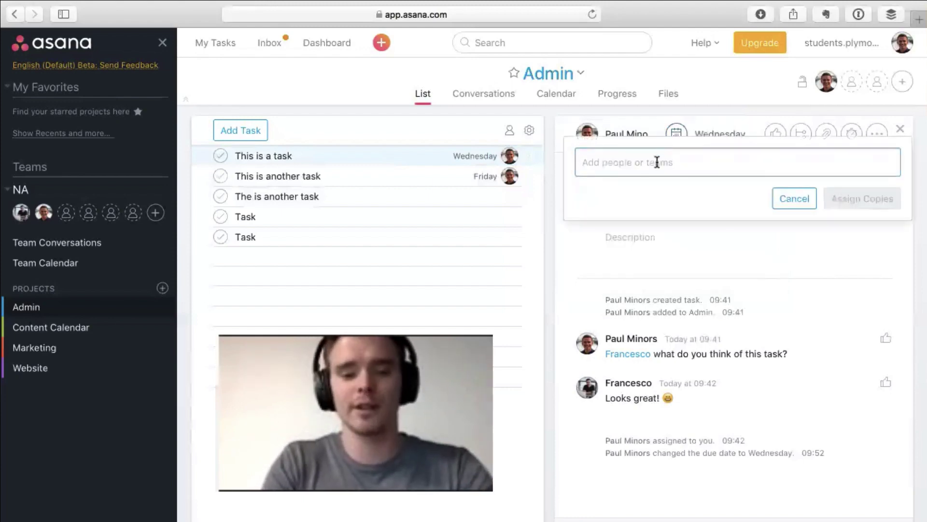
pyautogui.write('fr')
pyautogui.press('Return')
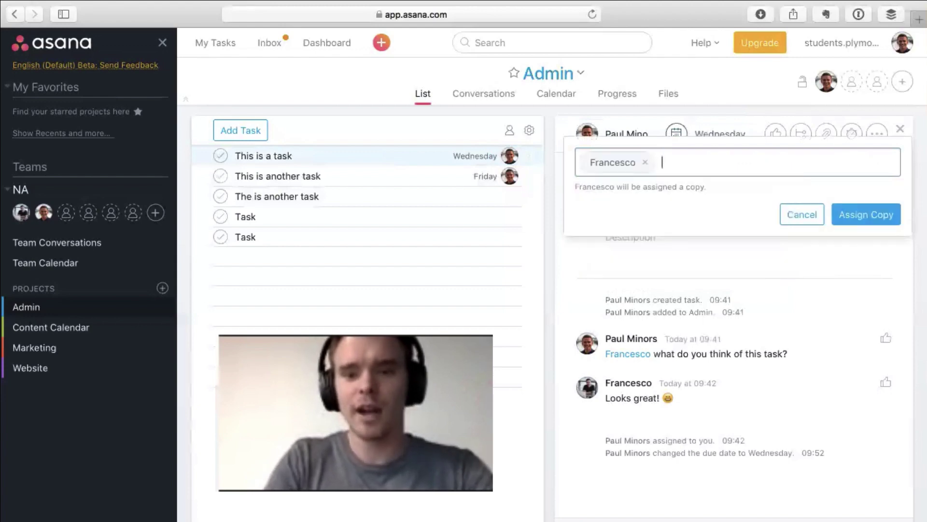
pyautogui.click(802, 214)
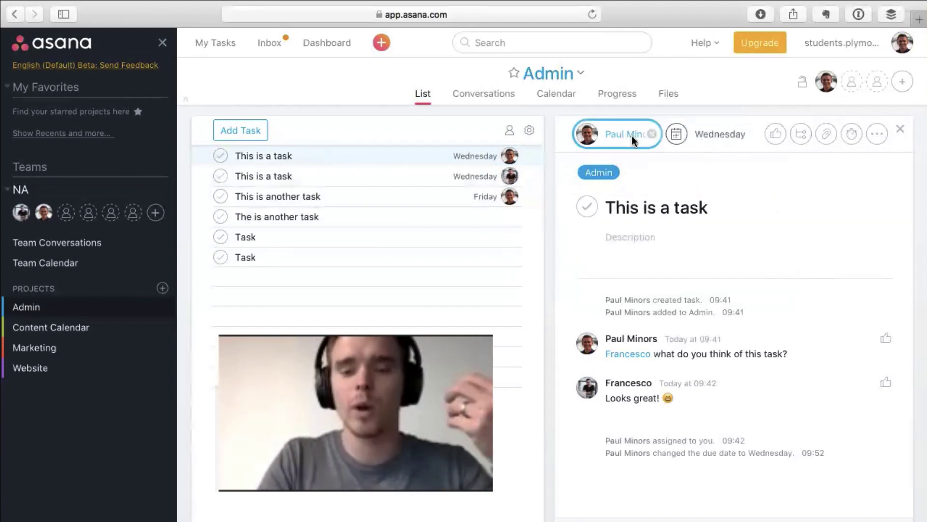
# Set "This is a task" to repeat monthly, every 1 month on the 13th day
pyautogui.click(696, 134)
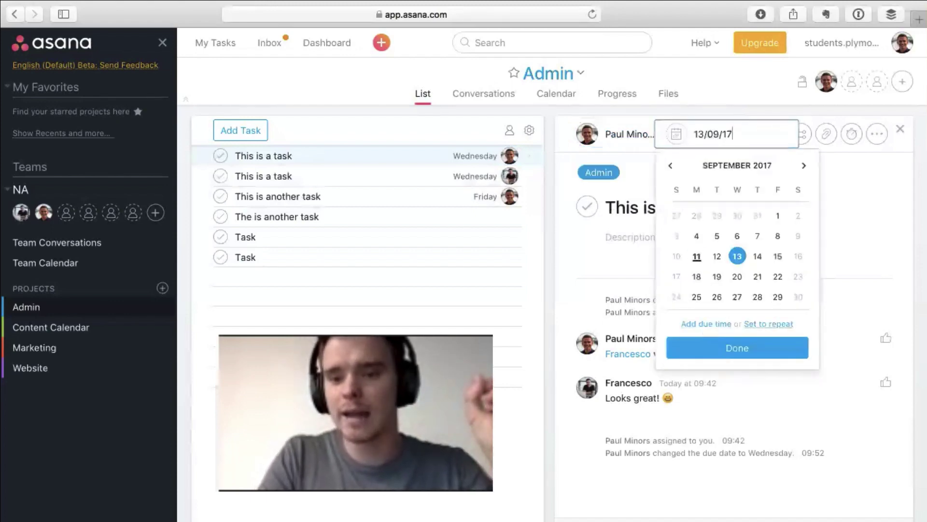
pyautogui.click(768, 323)
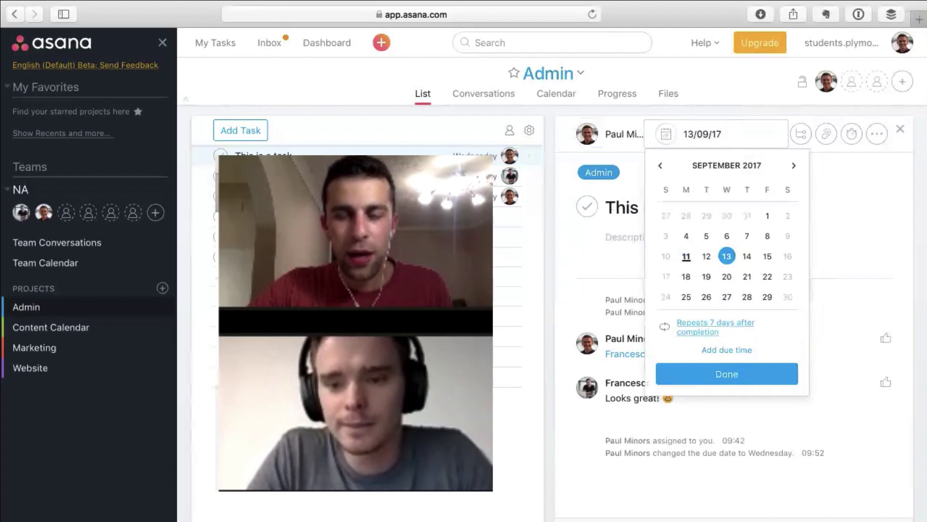
pyautogui.click(715, 327)
pyautogui.press('Down')
pyautogui.press('Down')
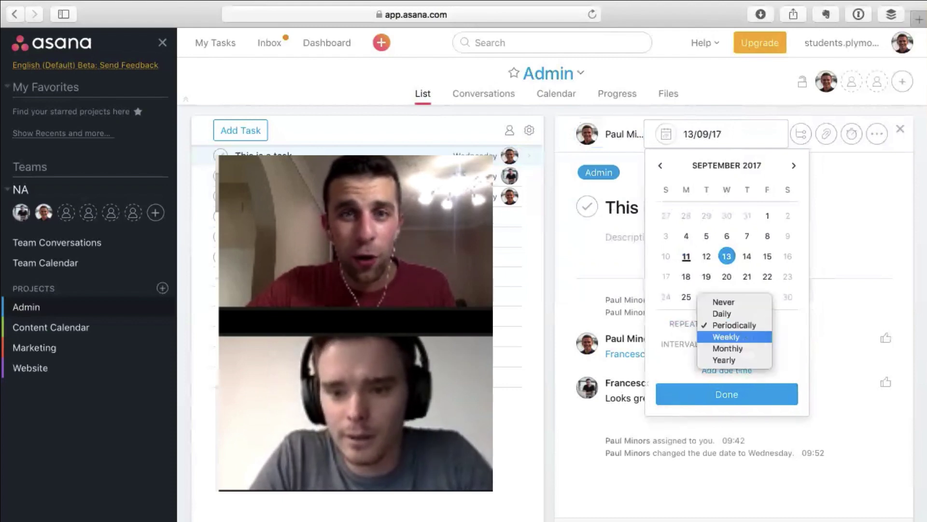
pyautogui.press('Return')
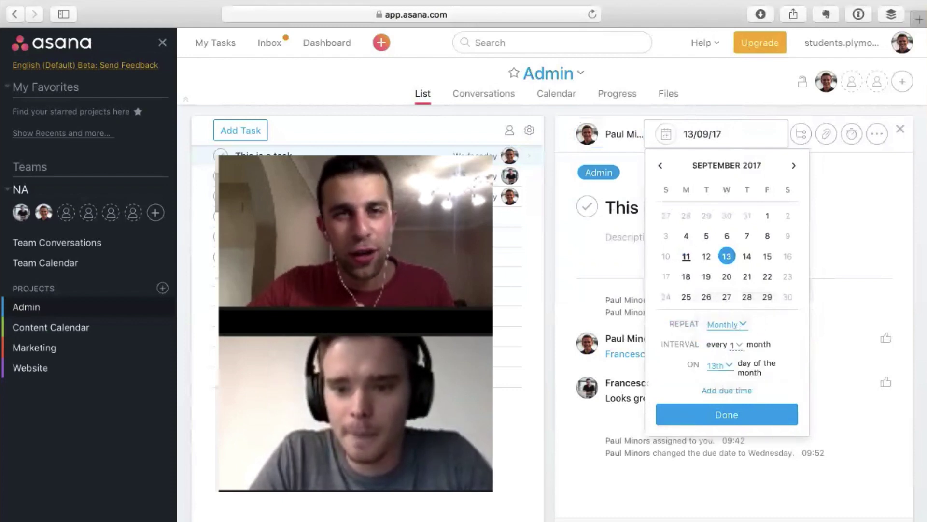
pyautogui.press('Return')
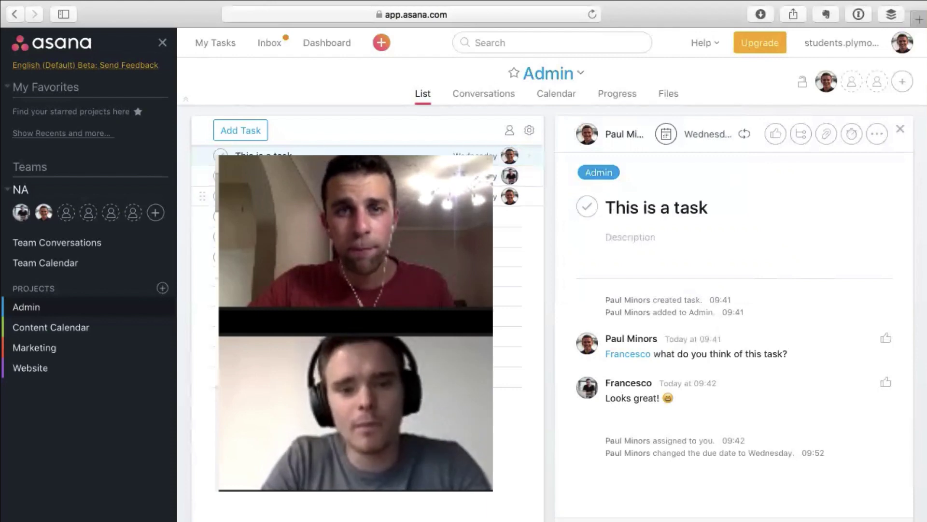
# Assign "The is another task" and both tasks named "Task" together to the account owner
pyautogui.click(289, 216)
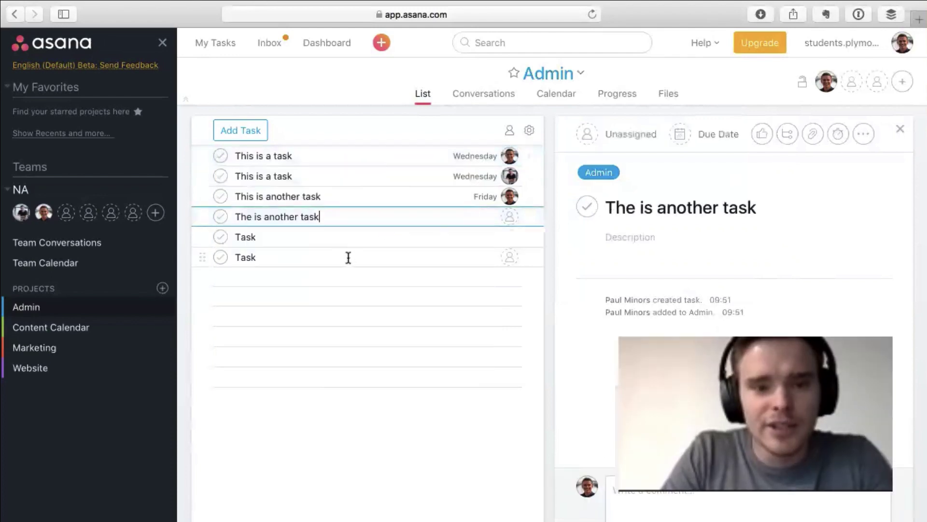
pyautogui.keyDown('shift'); pyautogui.click(350, 256); pyautogui.keyUp('shift')
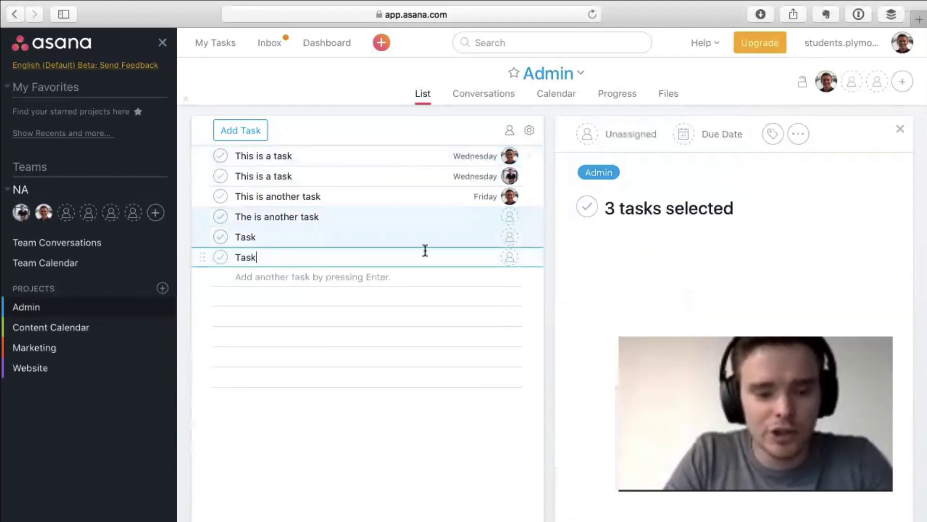
pyautogui.click(338, 218)
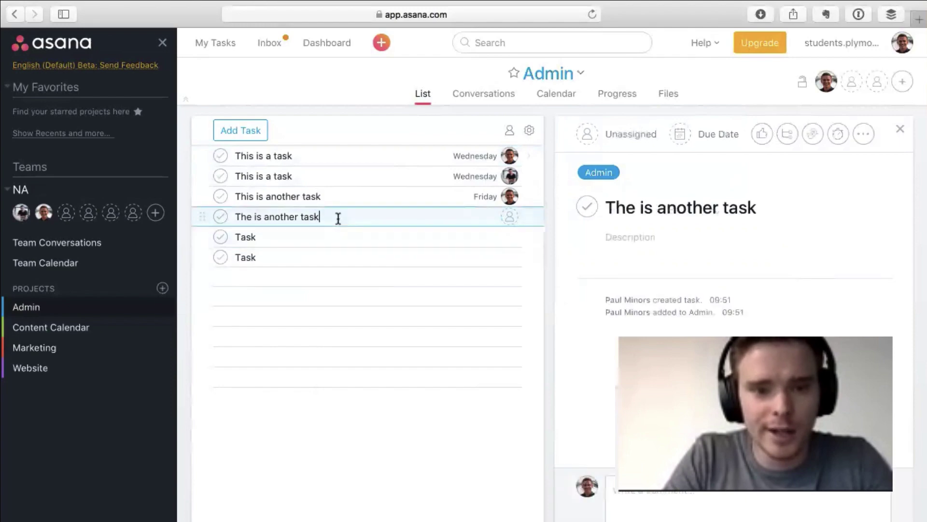
pyautogui.keyDown('shift'); pyautogui.click(336, 258); pyautogui.keyUp('shift')
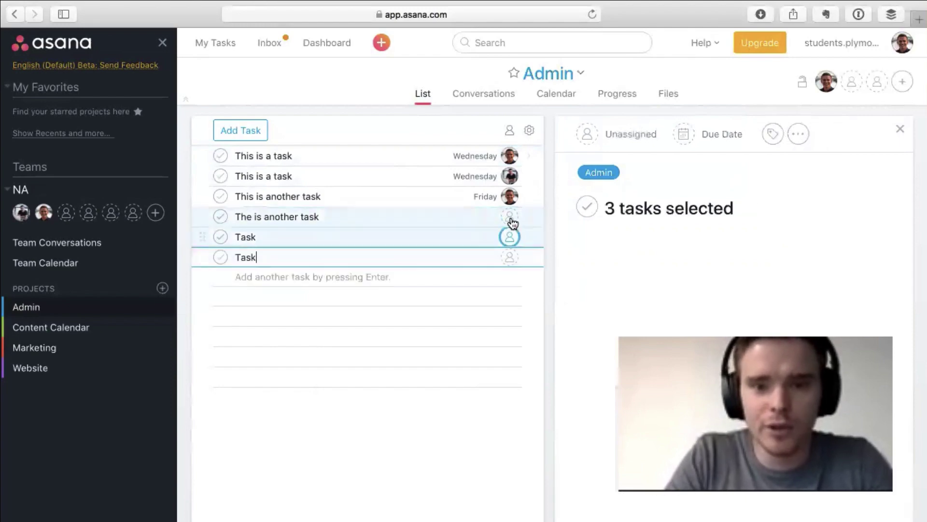
pyautogui.click(610, 144)
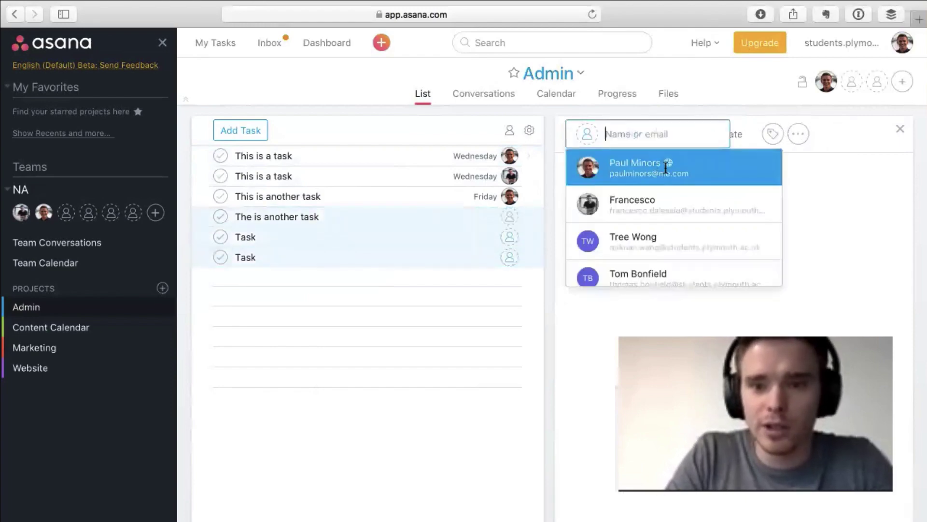
pyautogui.click(627, 162)
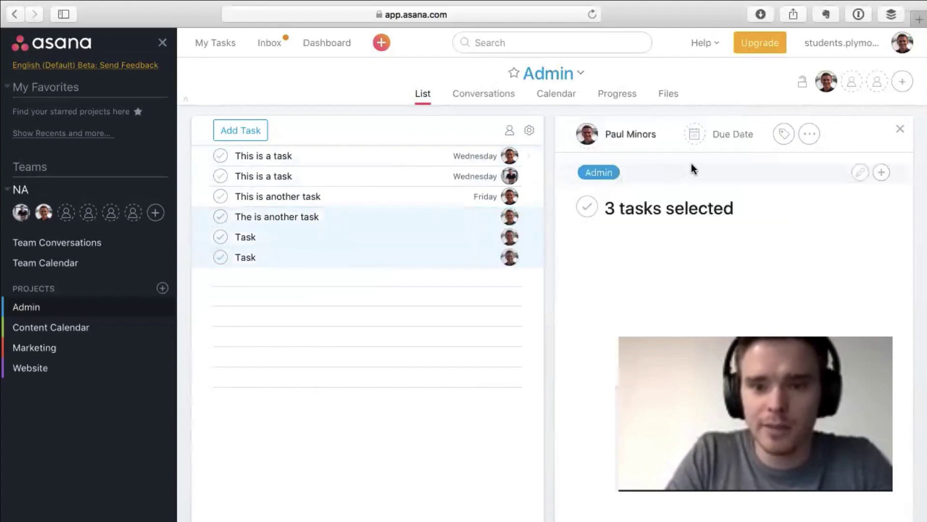
# Set the due date of "The is another task" to 12 September 2017
pyautogui.click(478, 218)
pyautogui.press('Tab')
pyautogui.press('d')
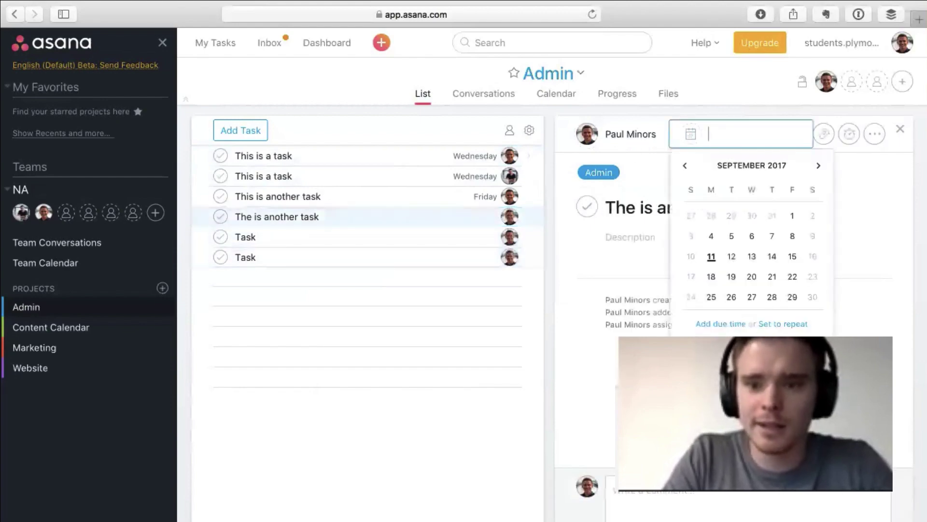
pyautogui.click(731, 256)
# Set the due date of the first task named "Task" to 28 September 2017
pyautogui.click(457, 233)
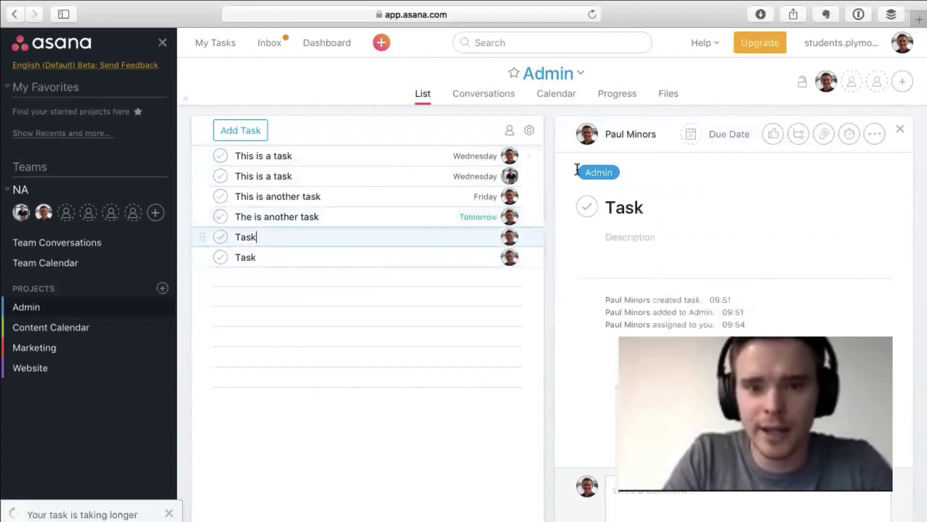
pyautogui.press('Tab')
pyautogui.press('d')
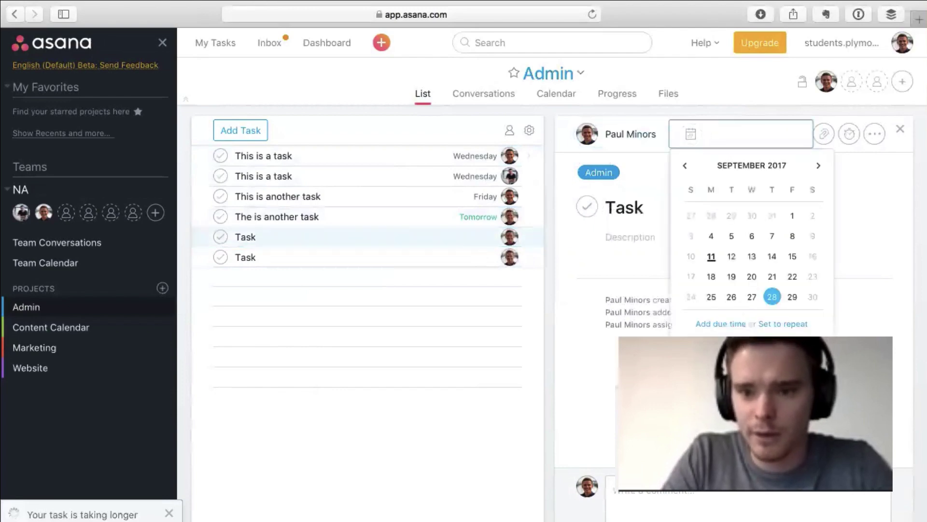
pyautogui.click(772, 296)
# Set the due date of the last task named "Task" to today, 11 September 2017
pyautogui.click(474, 256)
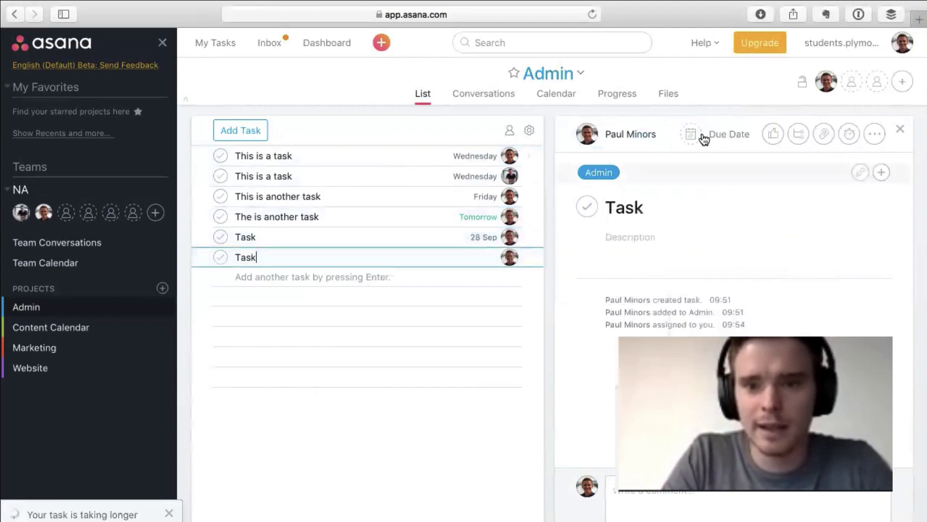
pyautogui.click(703, 135)
pyautogui.click(711, 255)
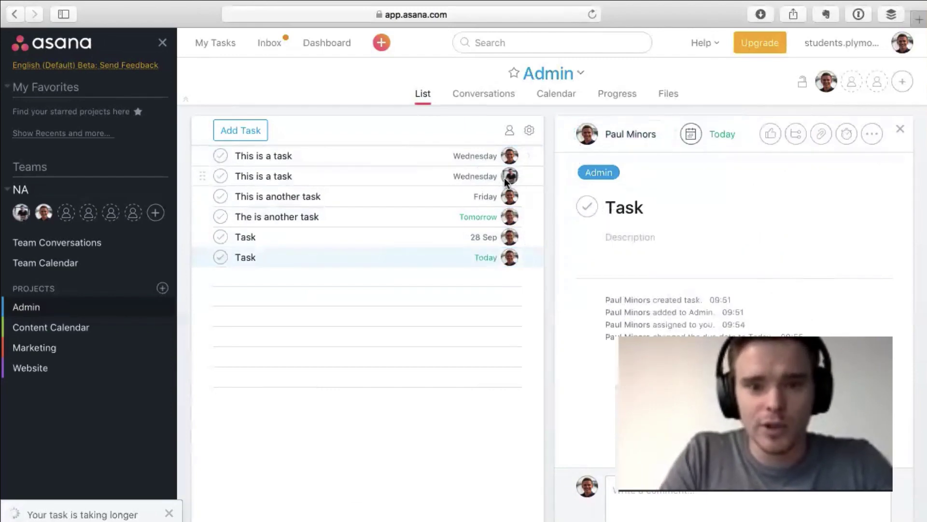
# Go to My Tasks and mark the "Task" that is due today for Today
pyautogui.click(211, 47)
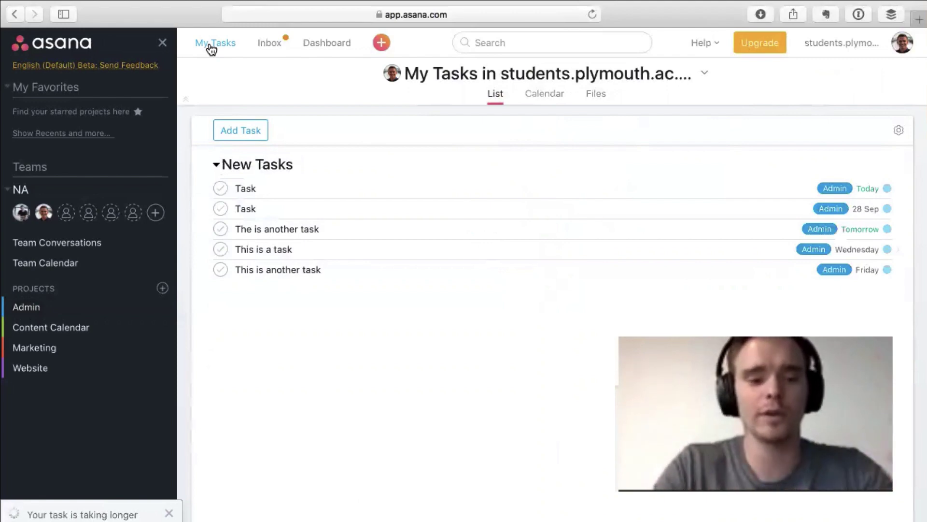
pyautogui.click(169, 514)
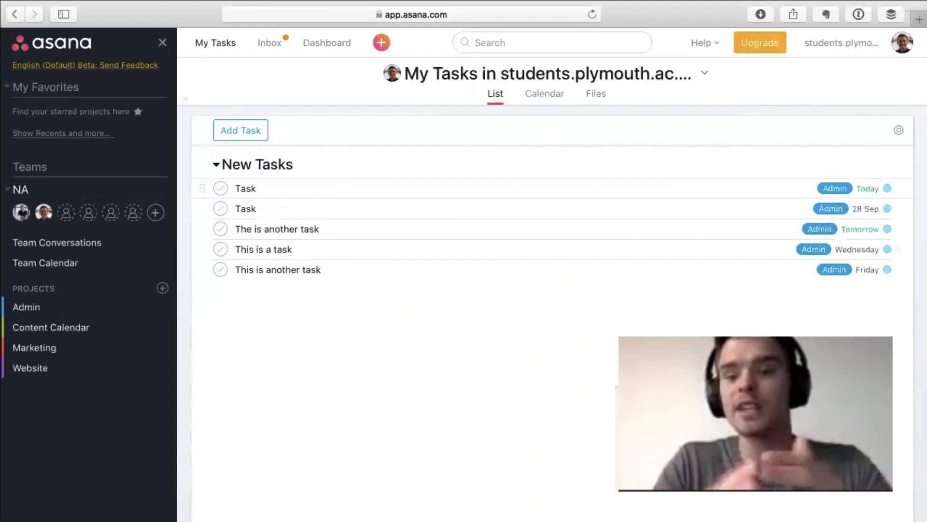
pyautogui.click(257, 188)
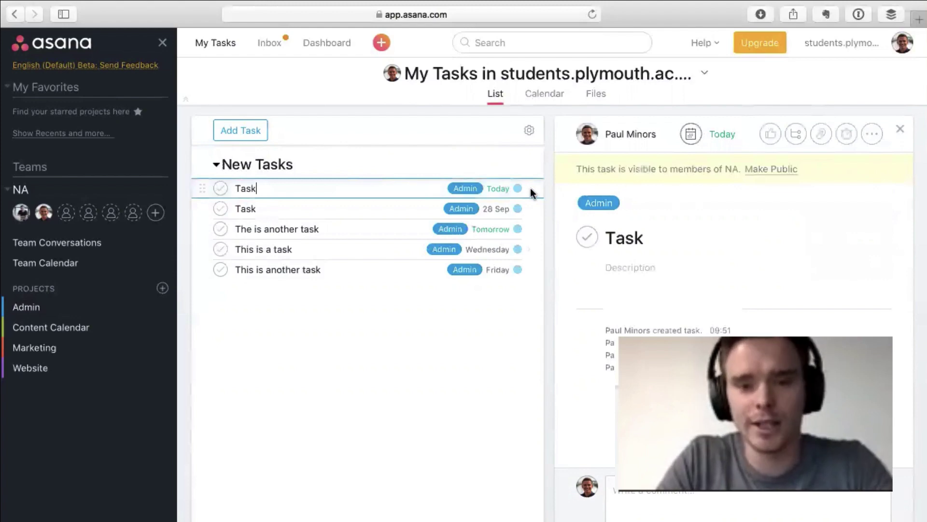
pyautogui.press('super+minus')
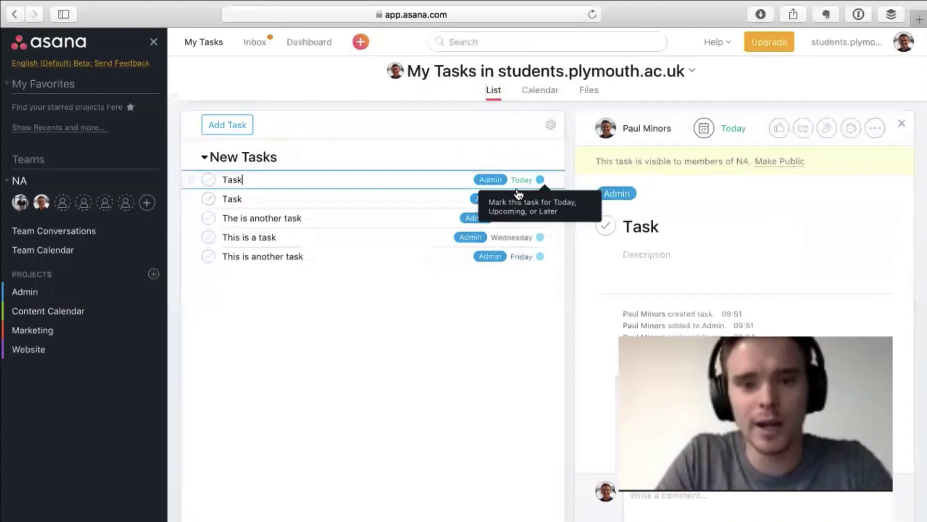
pyautogui.click(541, 181)
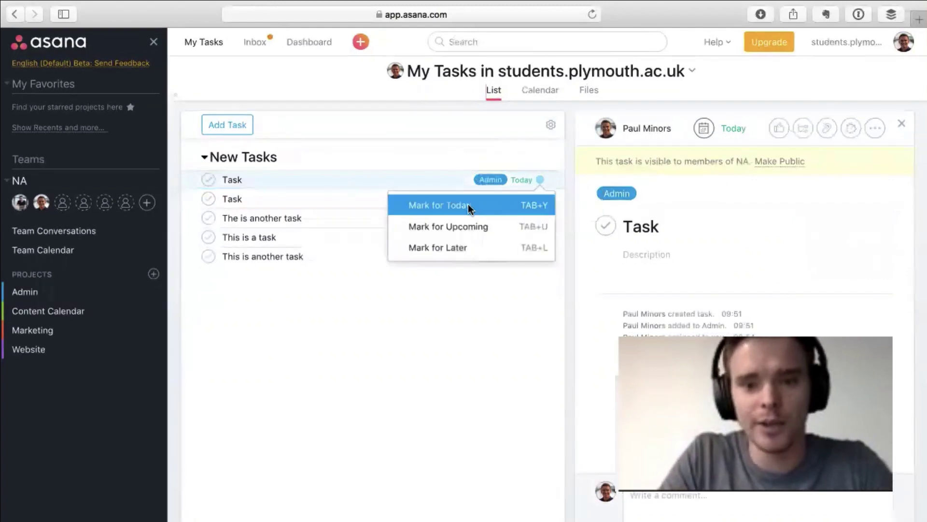
pyautogui.click(497, 207)
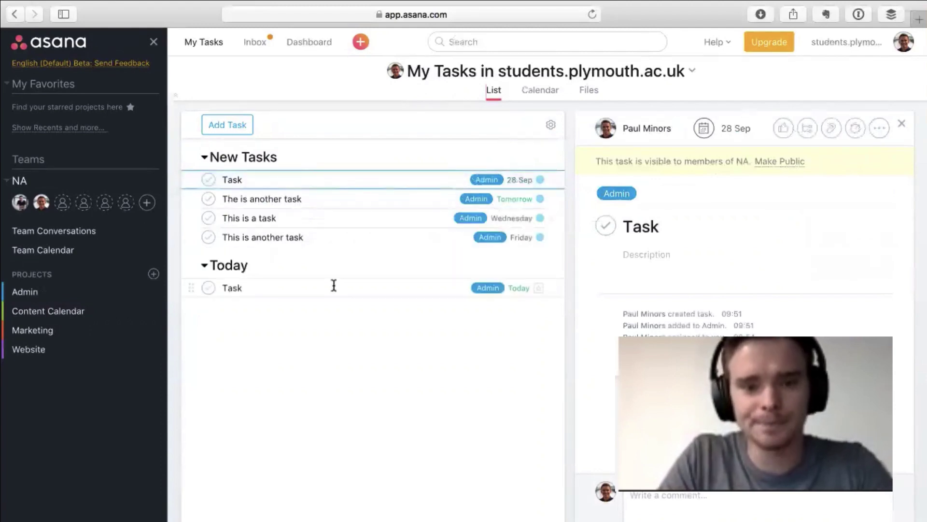
# Mark "The is another task", "This is a task" and "This is another task" for Upcoming
pyautogui.click(364, 198)
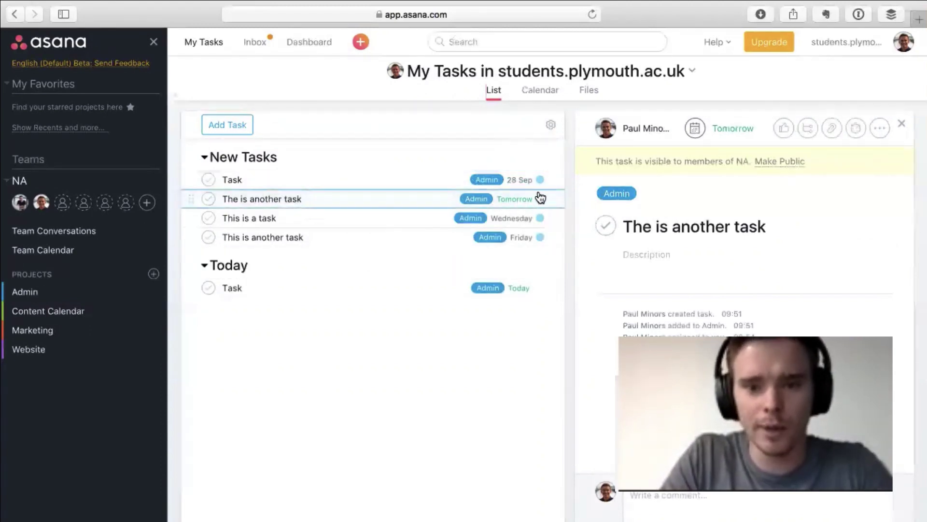
pyautogui.click(540, 199)
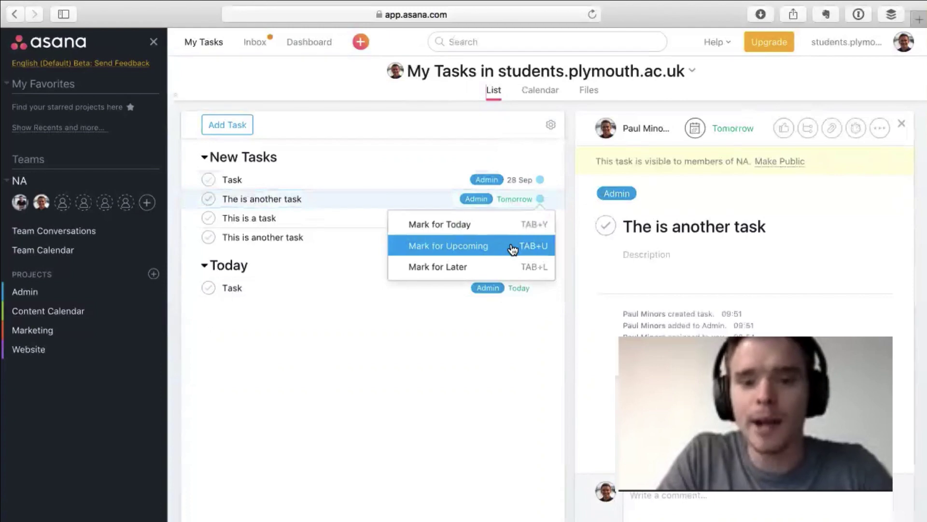
pyautogui.click(512, 247)
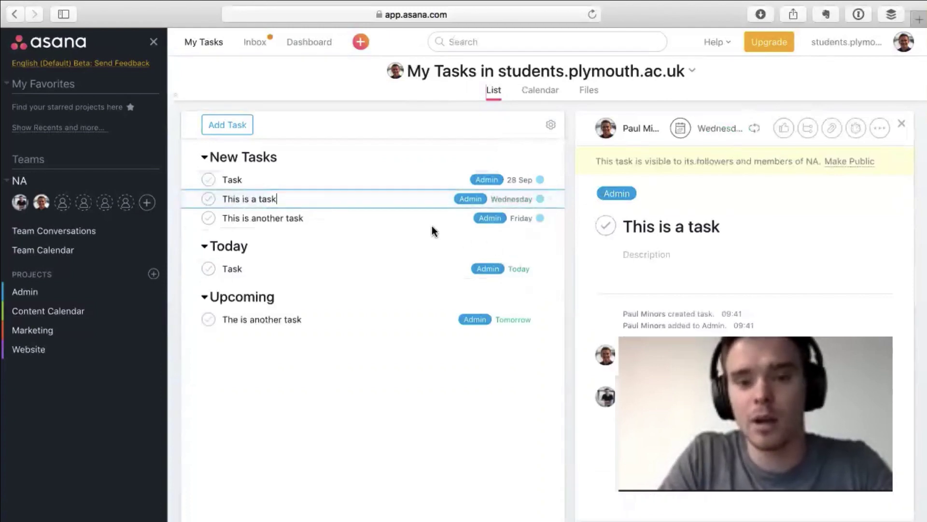
pyautogui.click(540, 198)
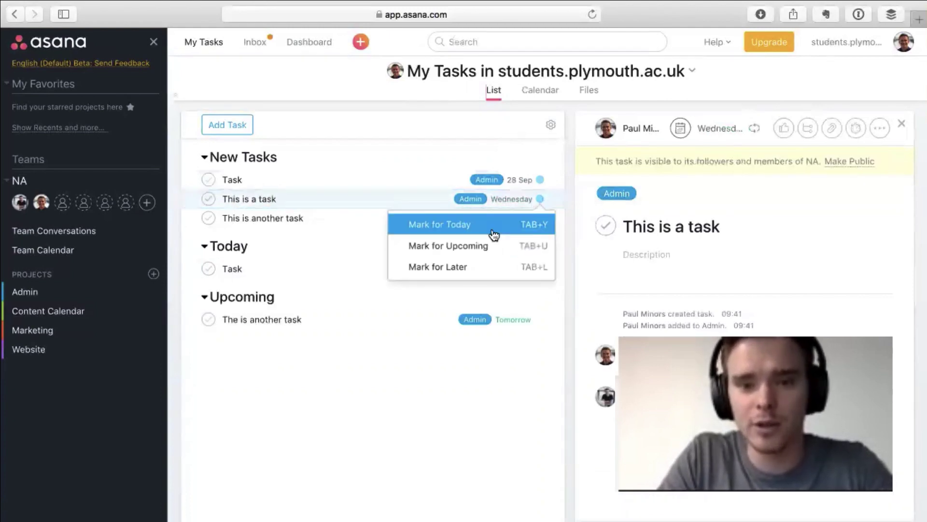
pyautogui.click(491, 246)
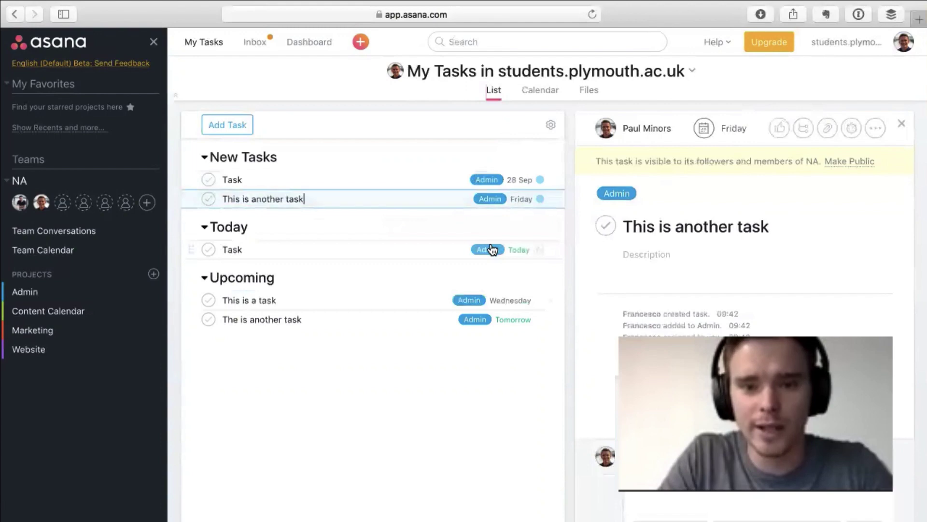
pyautogui.click(540, 198)
pyautogui.click(527, 245)
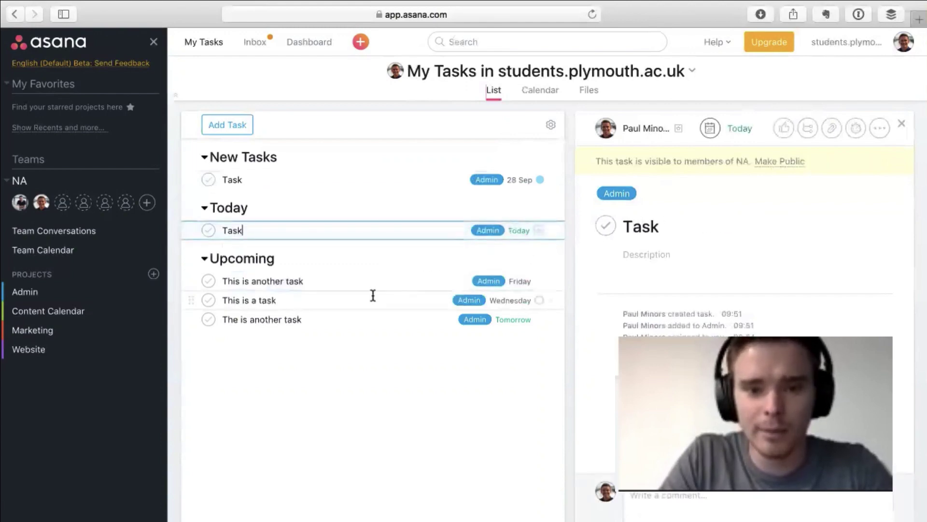
# Mark the "Task" due 28 September under New Tasks for Later
pyautogui.click(435, 298)
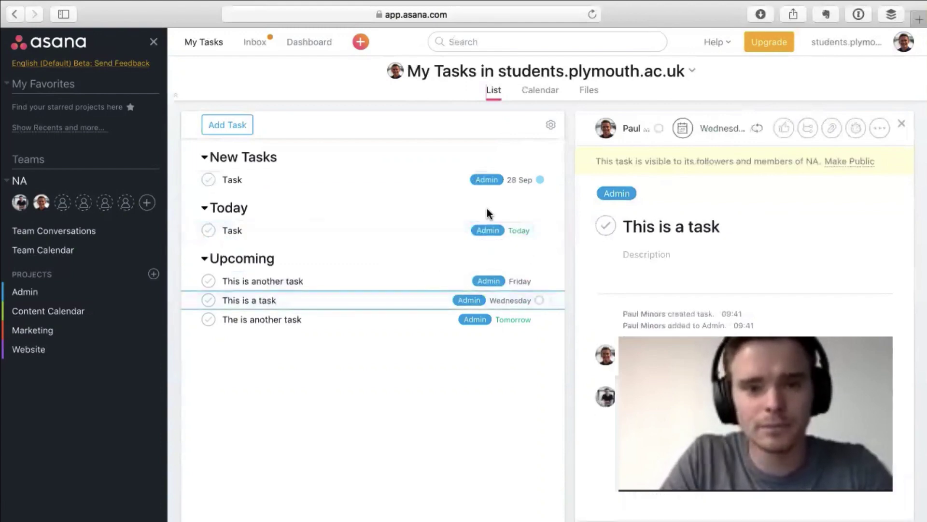
pyautogui.click(408, 177)
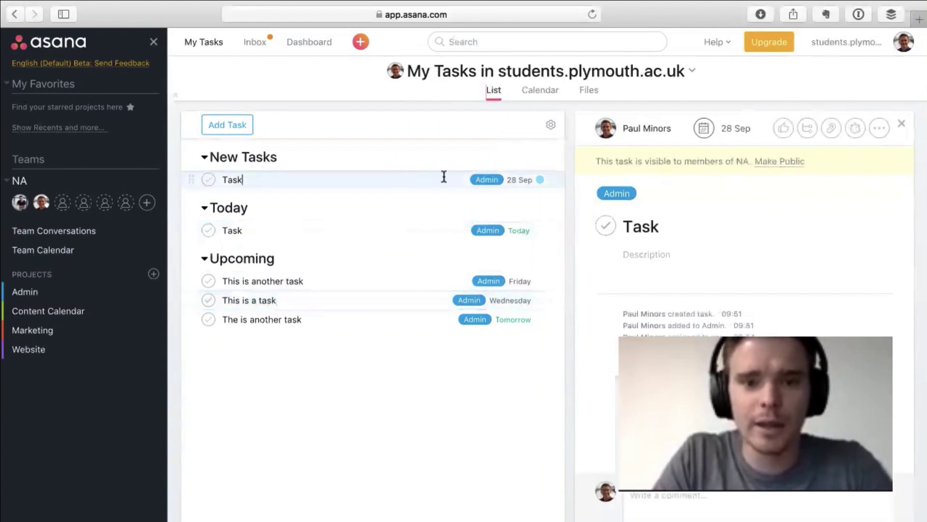
pyautogui.click(540, 180)
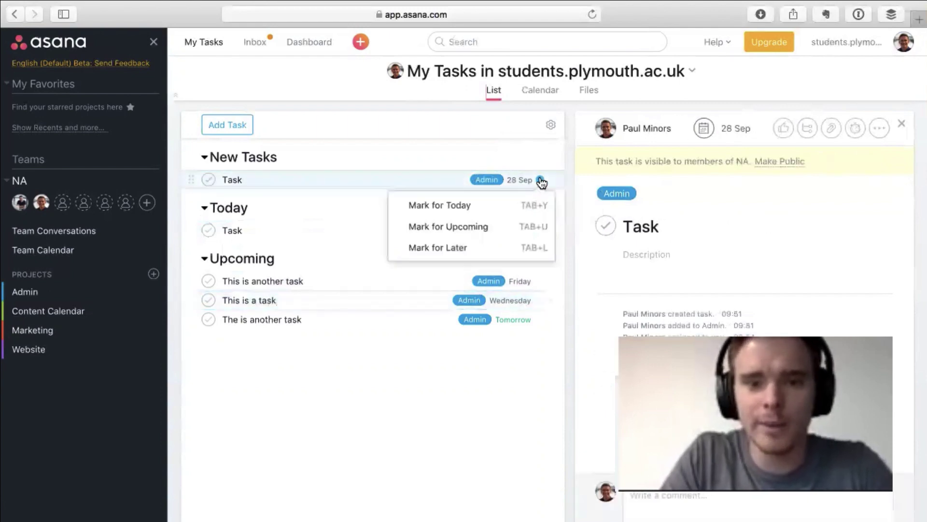
pyautogui.click(453, 248)
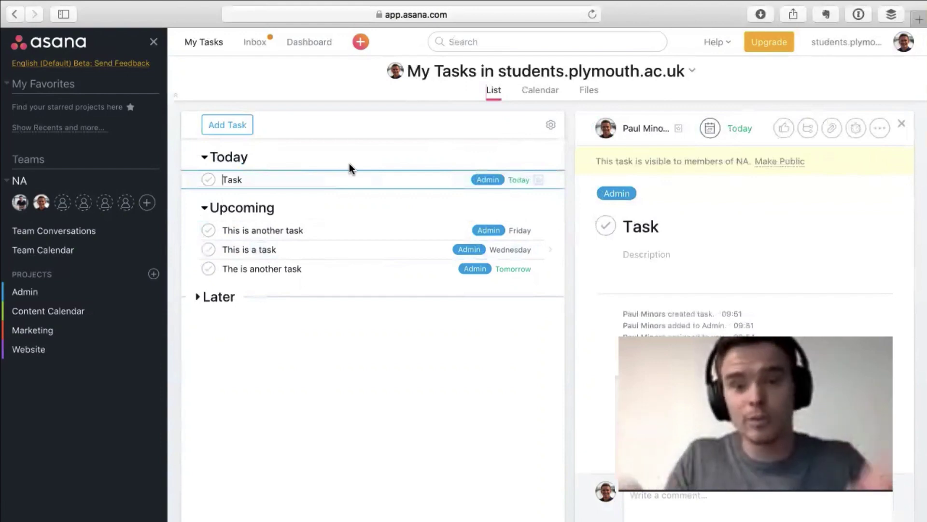
# Expand the Later section and its Admin - NA group to review the deferred tasks, and collapse Later again
pyautogui.click(199, 298)
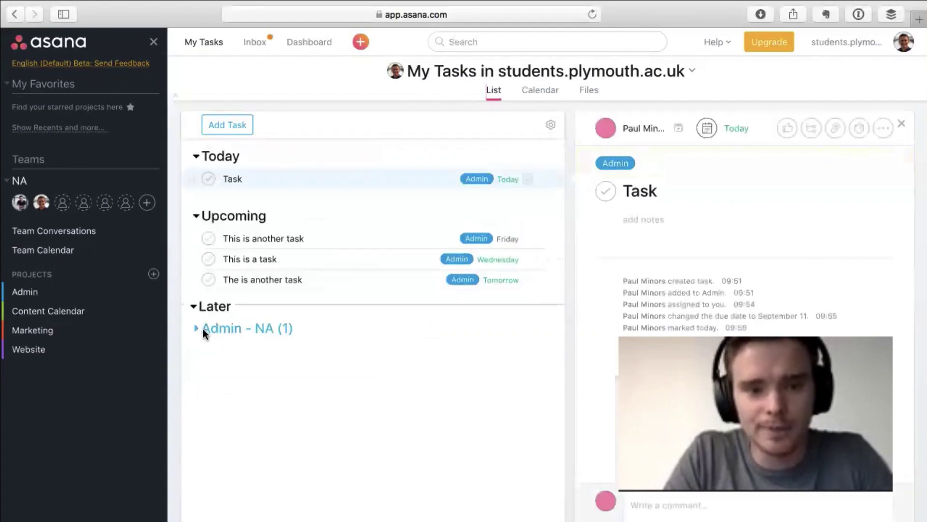
pyautogui.click(197, 329)
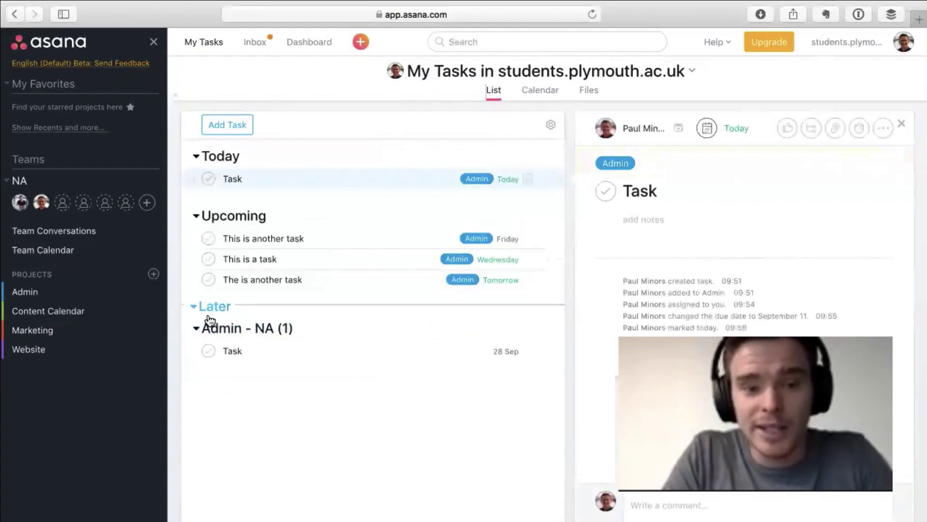
pyautogui.click(195, 308)
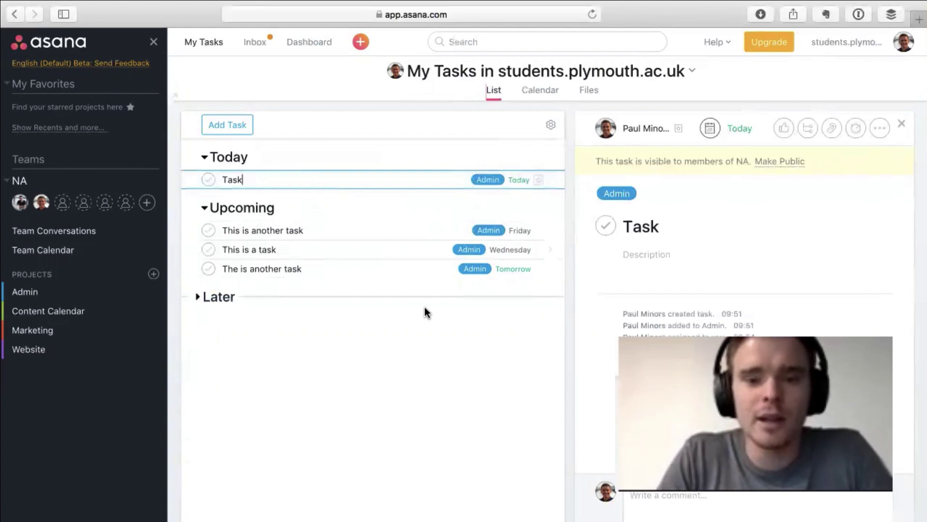
pyautogui.click(199, 294)
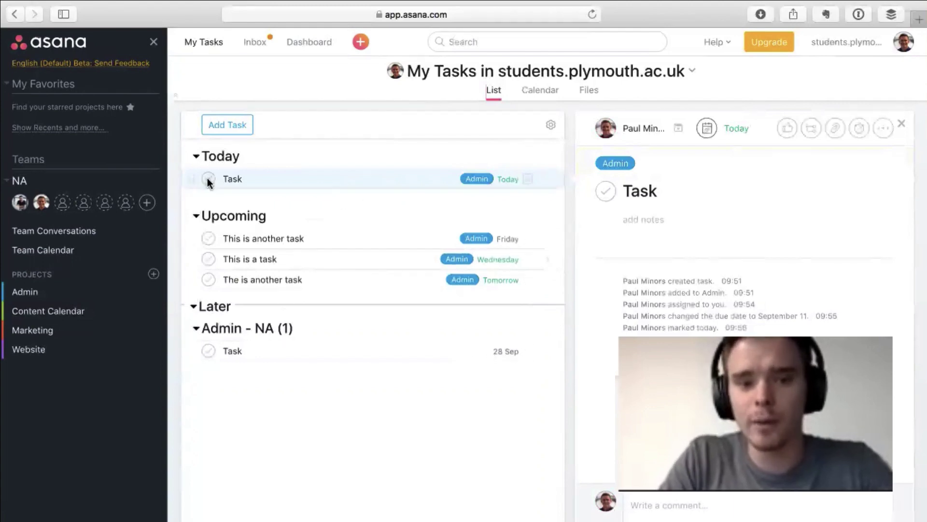
pyautogui.click(194, 311)
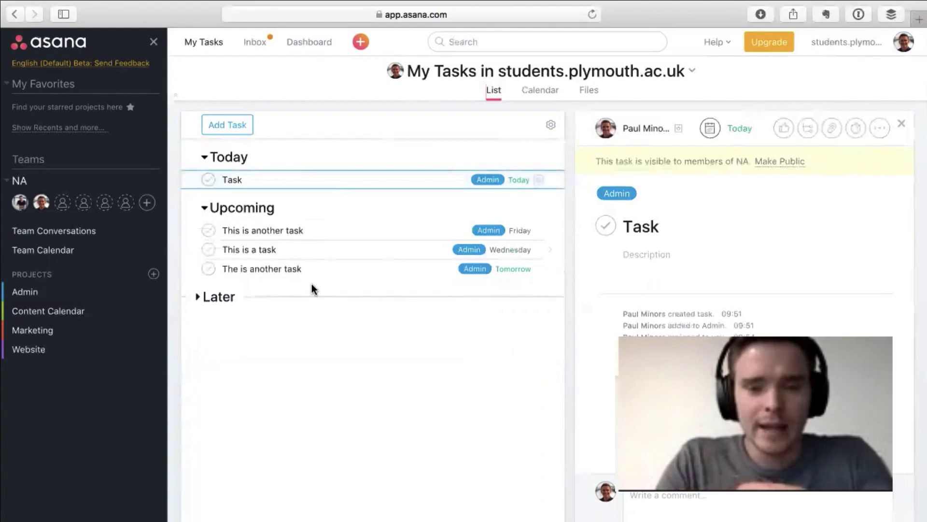
# Move "The is another task" to the top of Upcoming and mark it for Today
pyautogui.click(340, 267)
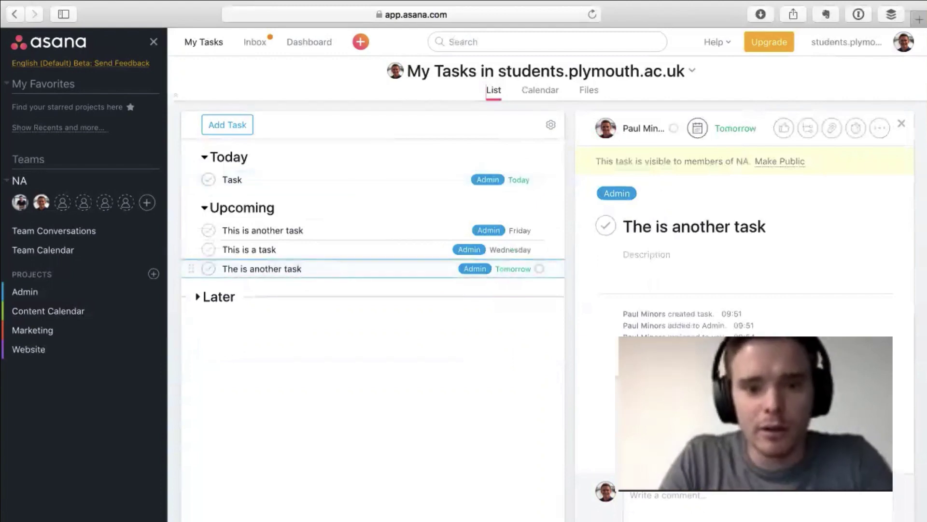
pyautogui.press('super+shift+Up')
pyautogui.press('super+shift+Up')
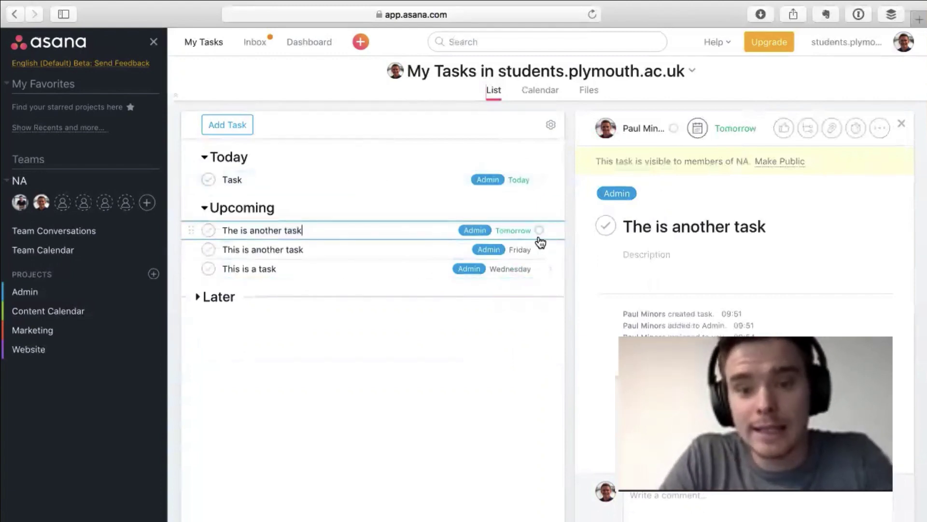
pyautogui.click(540, 231)
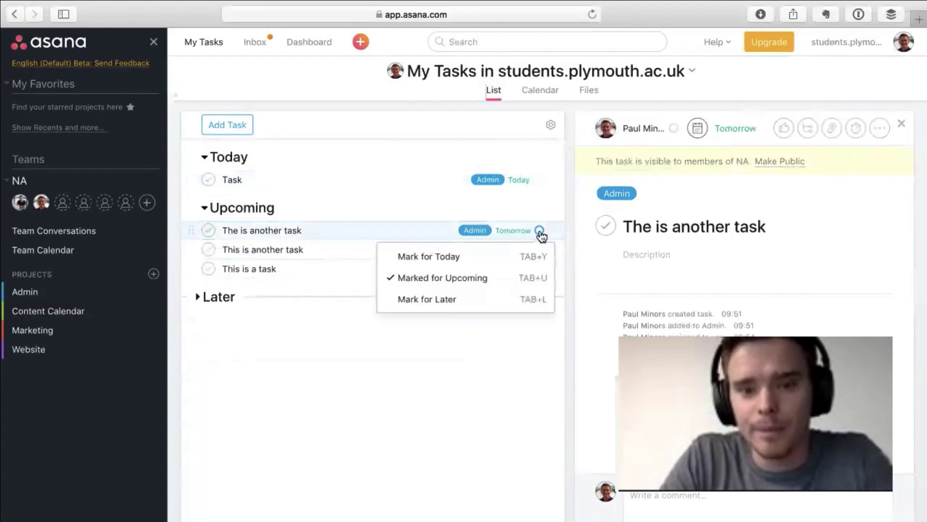
pyautogui.click(498, 263)
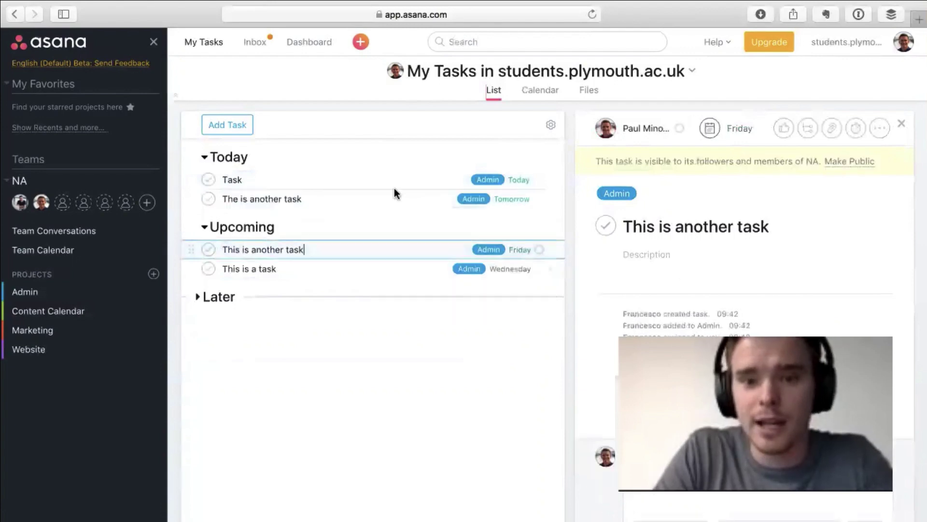
pyautogui.click(299, 197)
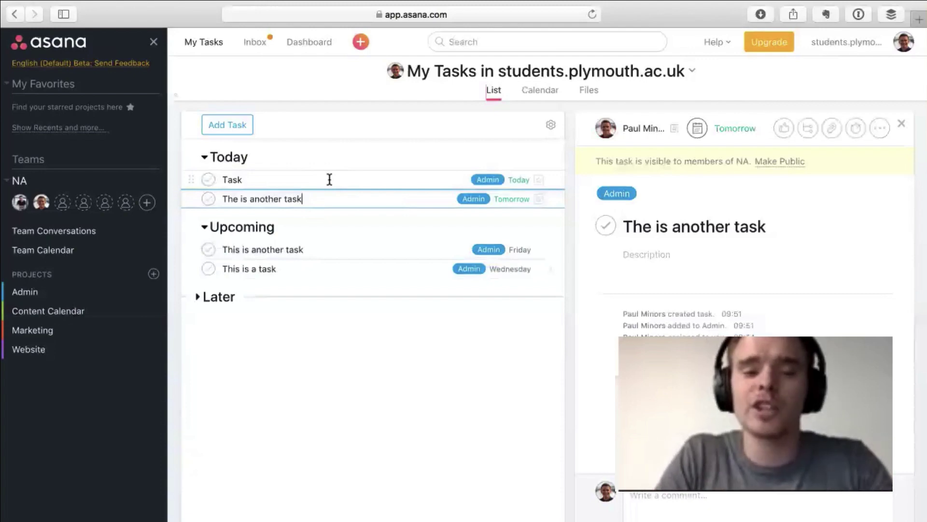
# In the Inbox, review the "This is another task" notification and archive it together with the Admin project notification
pyautogui.click(258, 44)
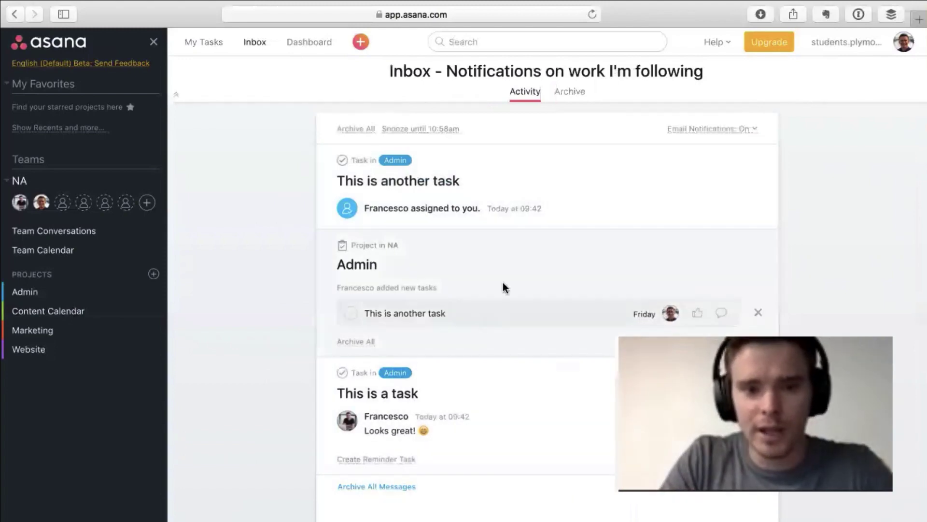
pyautogui.click(588, 182)
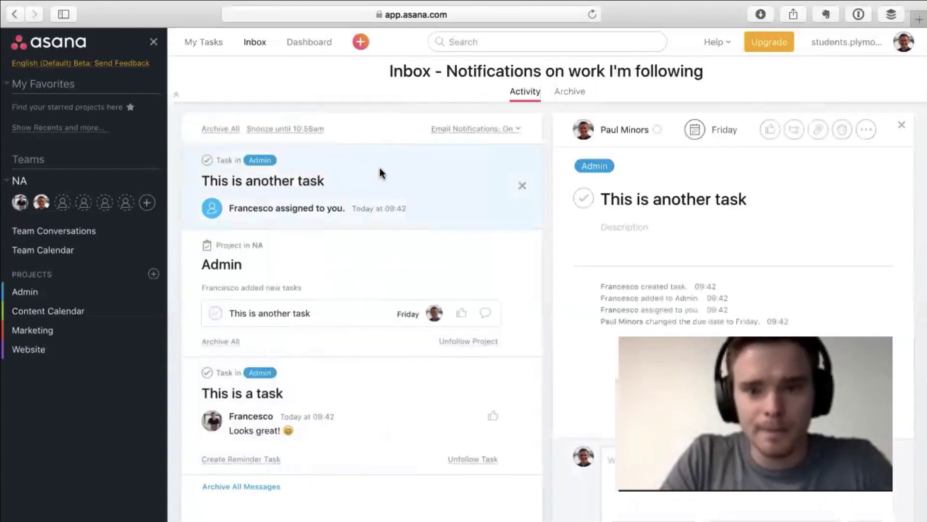
pyautogui.click(522, 185)
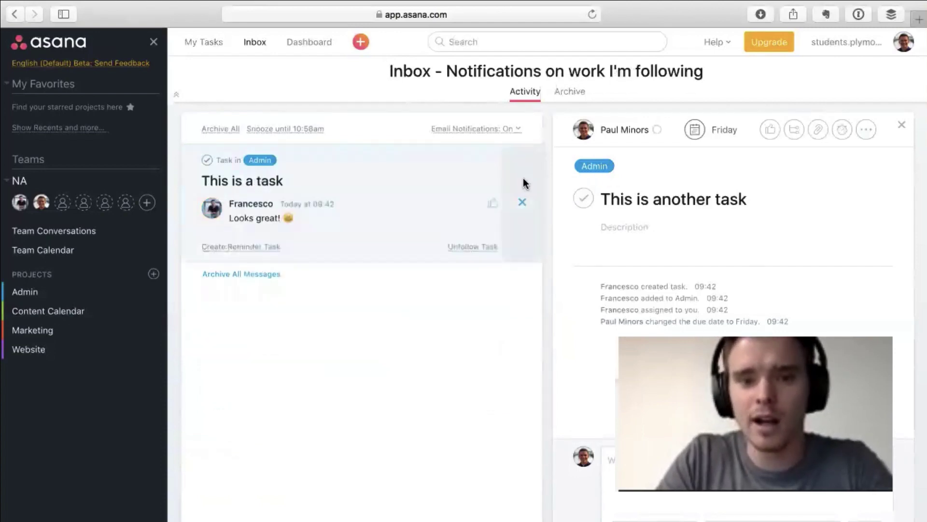
# Like the "Looks great!" comment on "This is a task" and archive its notification
pyautogui.click(432, 196)
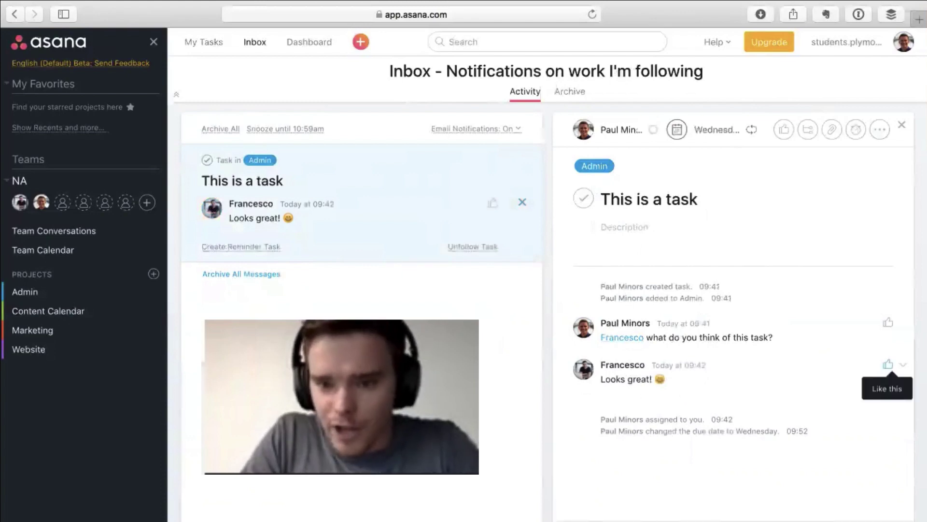
pyautogui.click(888, 364)
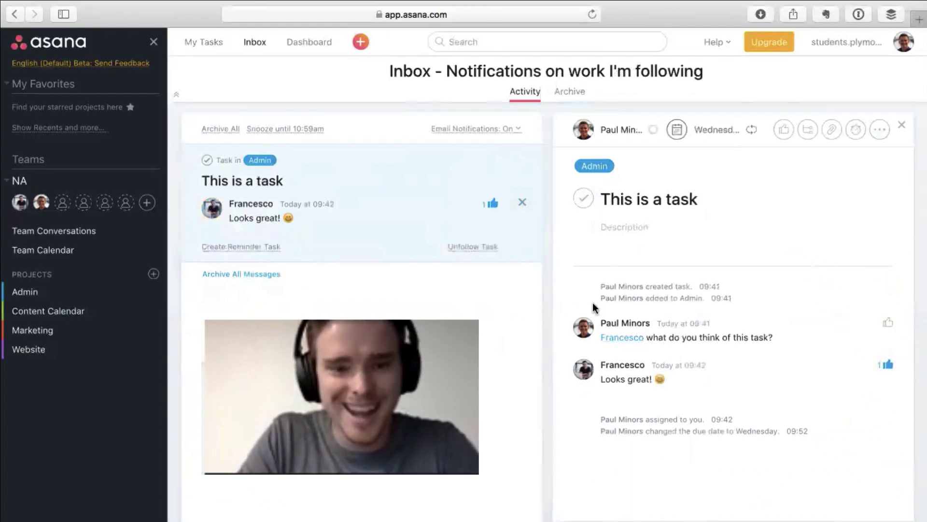
pyautogui.click(525, 202)
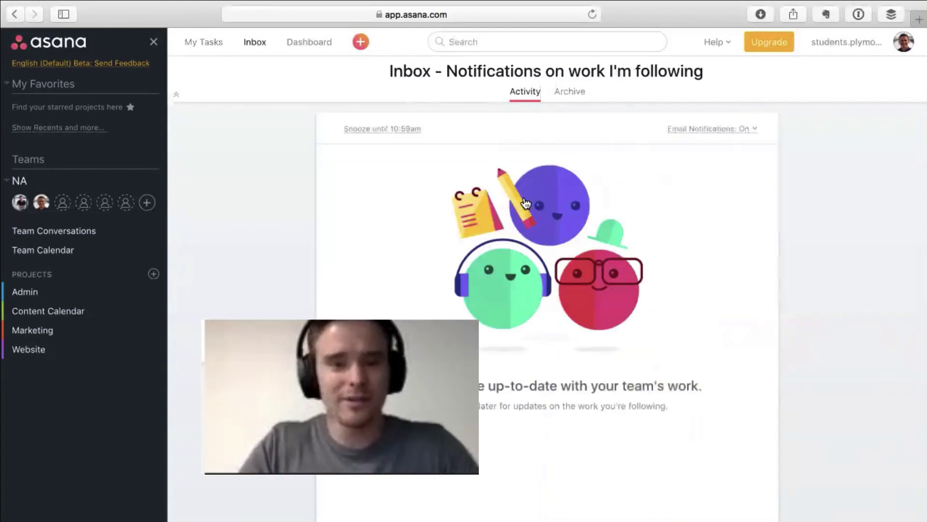
# Review the archived Inbox notifications, and return to My Tasks by way of the Inbox activity
pyautogui.click(558, 92)
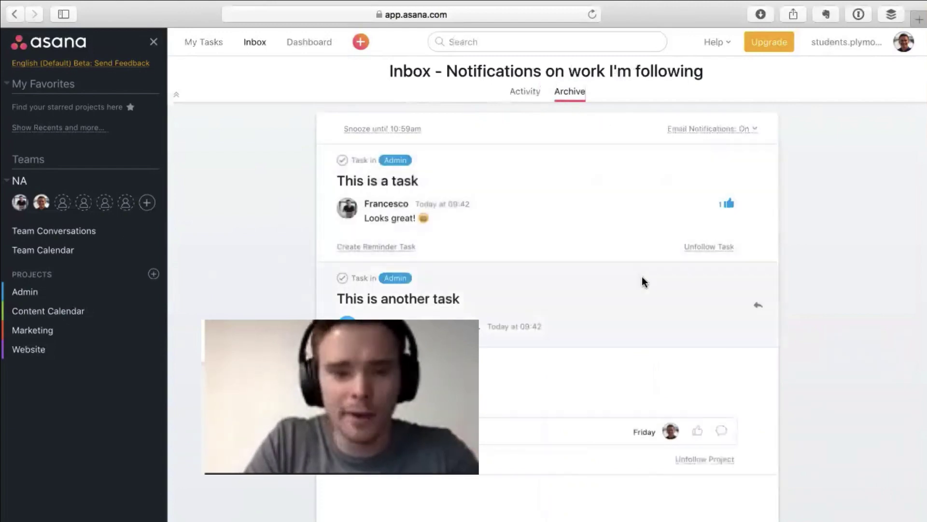
pyautogui.click(519, 94)
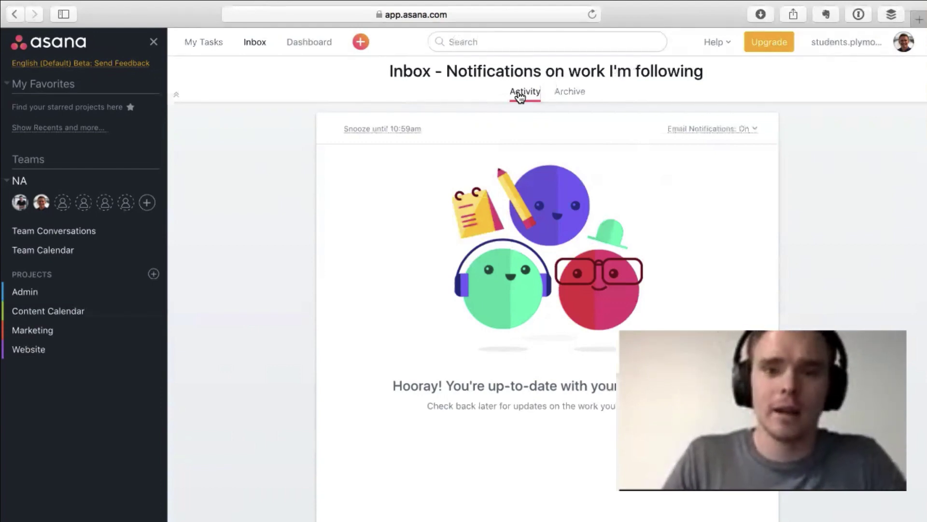
pyautogui.click(193, 43)
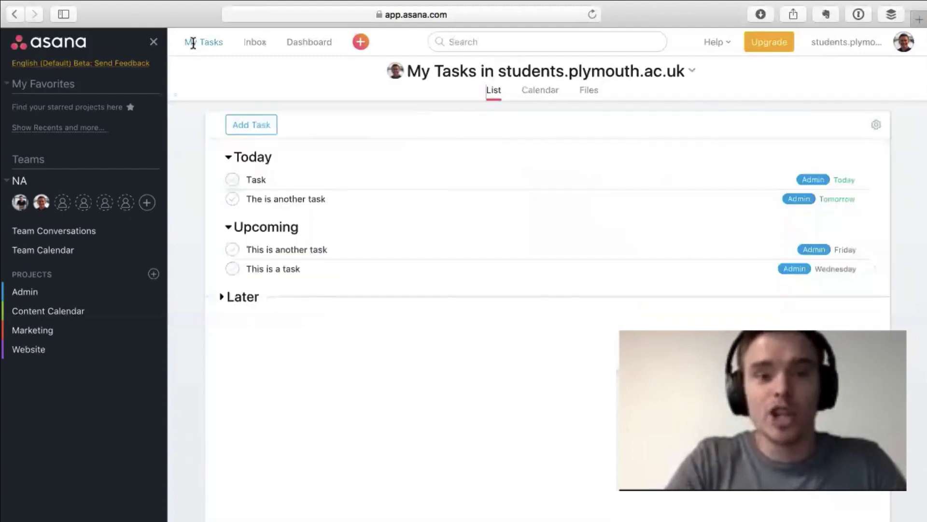